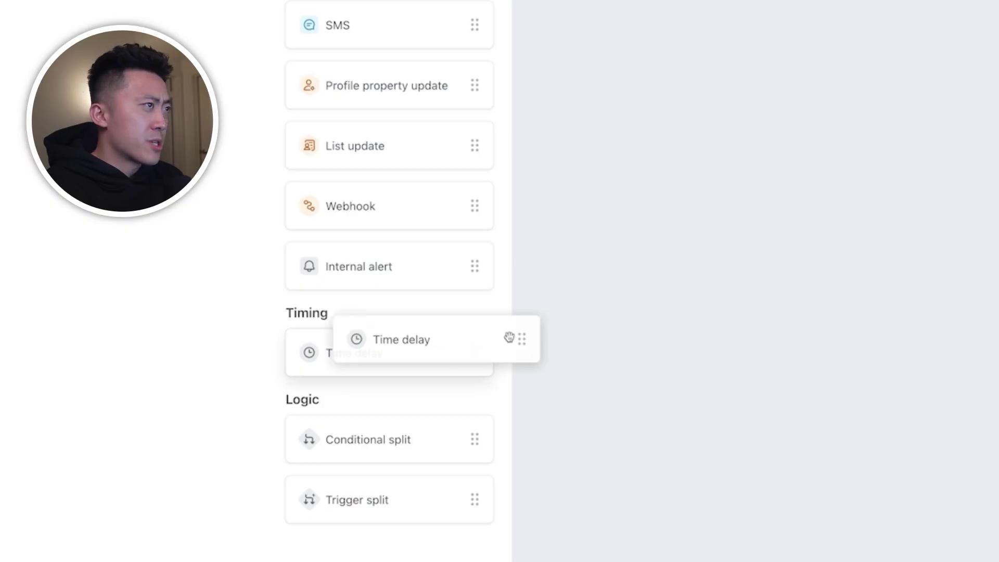
# Step: Start the flow below the Checkout Started trigger with a 1-hour delay, Email #1 and an 18-hour delay
pyautogui.moveTo(475, 357); pyautogui.dragTo(489, 260)
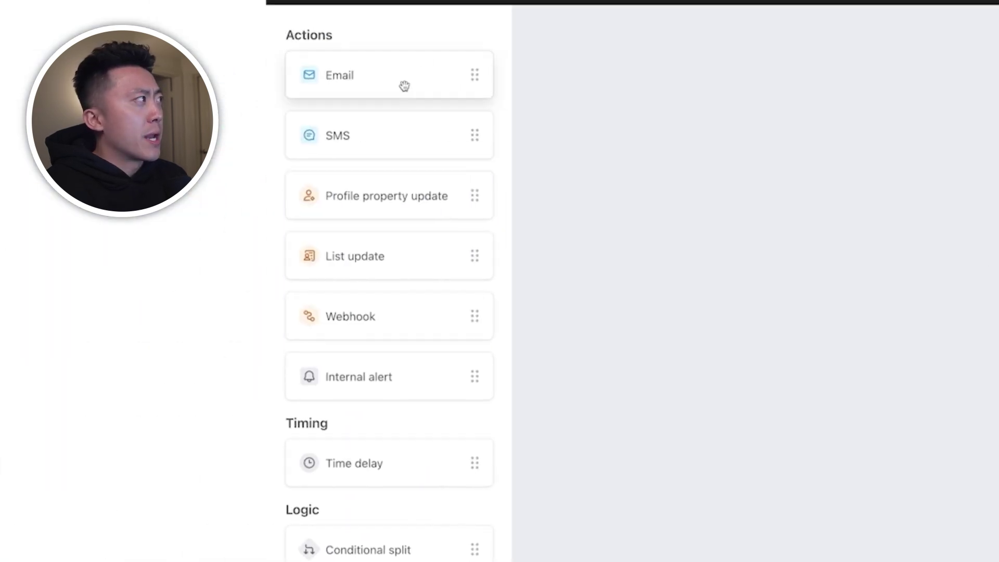
pyautogui.moveTo(402, 86); pyautogui.dragTo(356, 364)
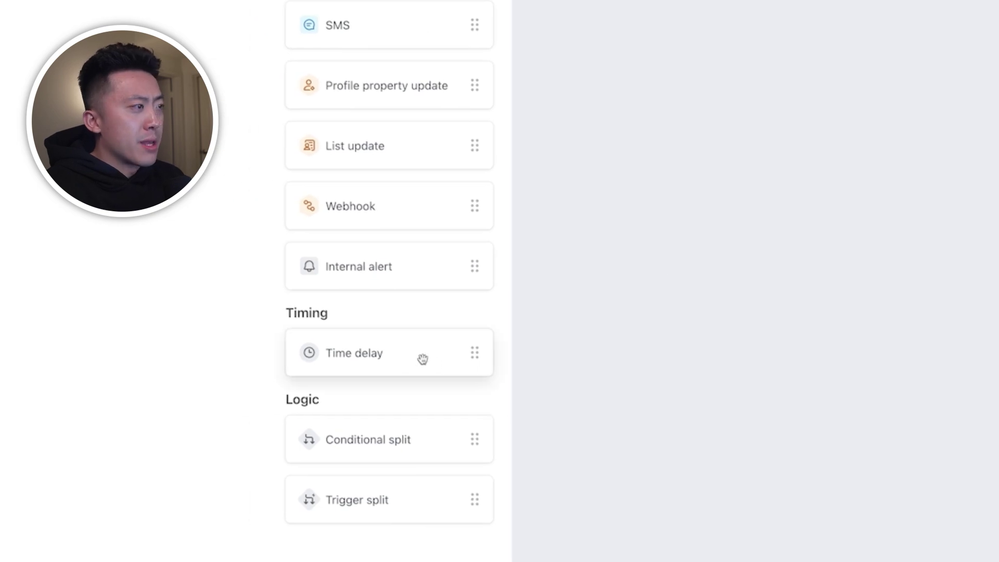
pyautogui.moveTo(422, 359); pyautogui.dragTo(575, 388)
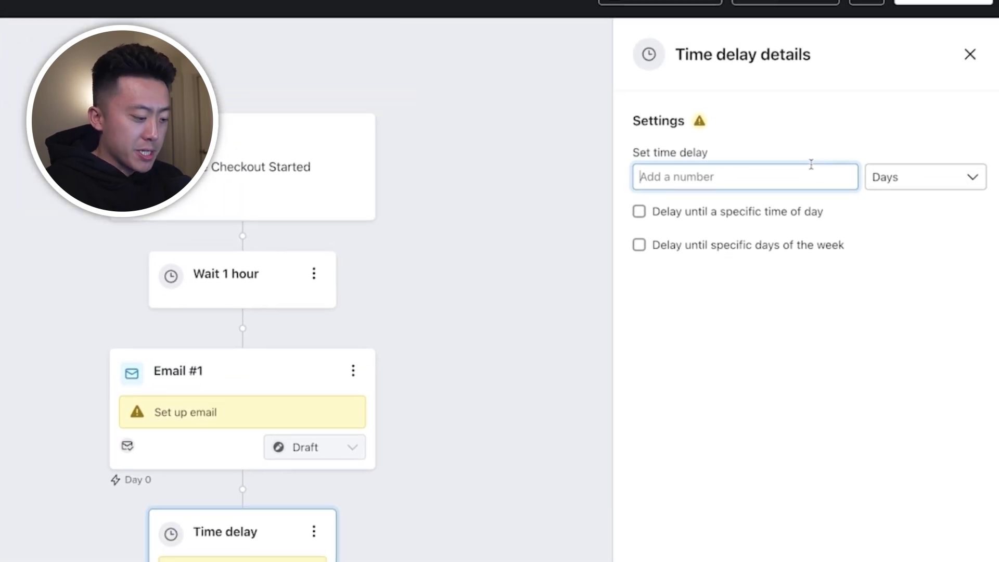
pyautogui.write('1')
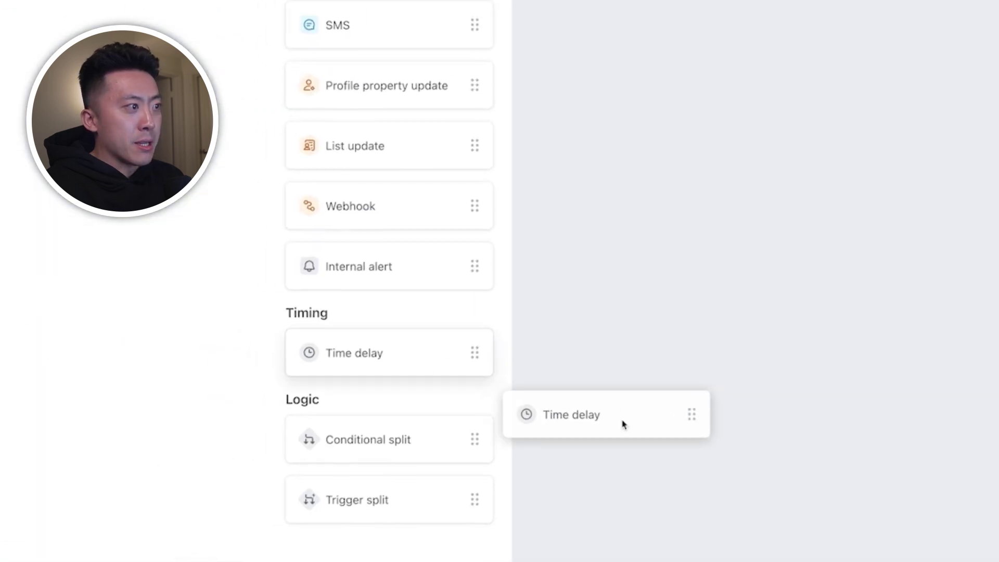
# Step: Add a time delay of 1 day between Email #2 and Email #3
pyautogui.moveTo(624, 423); pyautogui.dragTo(490, 397)
pyautogui.write('1')
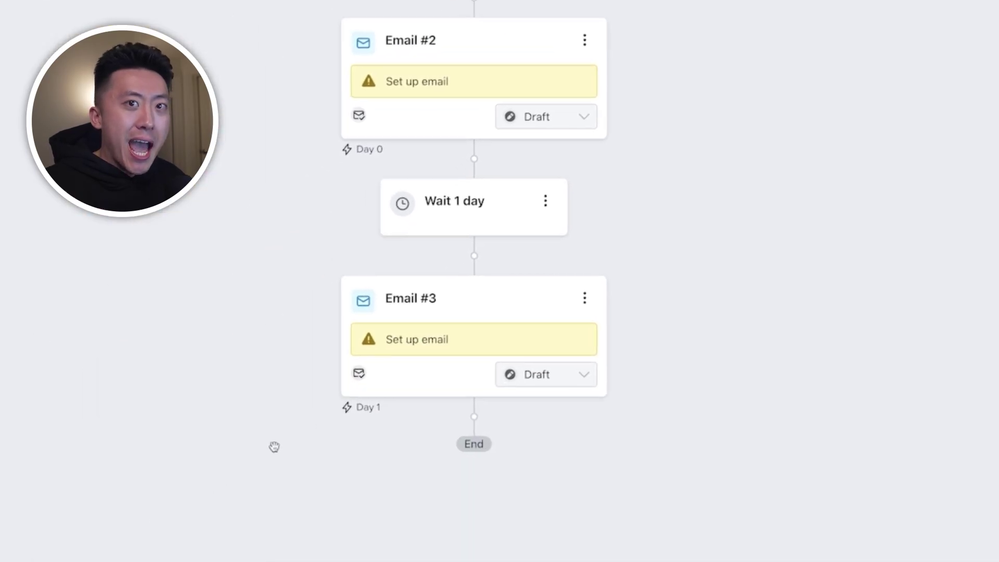
pyautogui.moveTo(274, 446); pyautogui.dragTo(299, 430)
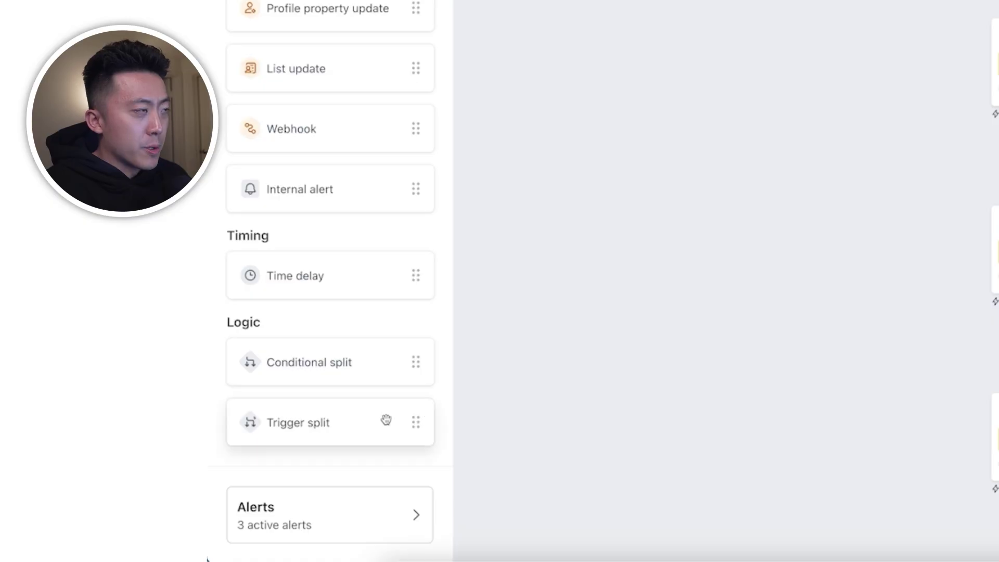
# Step: Add a trigger split after the 1-hour wait with the condition $value is greater than 99
pyautogui.moveTo(384, 419); pyautogui.dragTo(777, 189)
pyautogui.moveTo(547, 267); pyautogui.dragTo(887, 85)
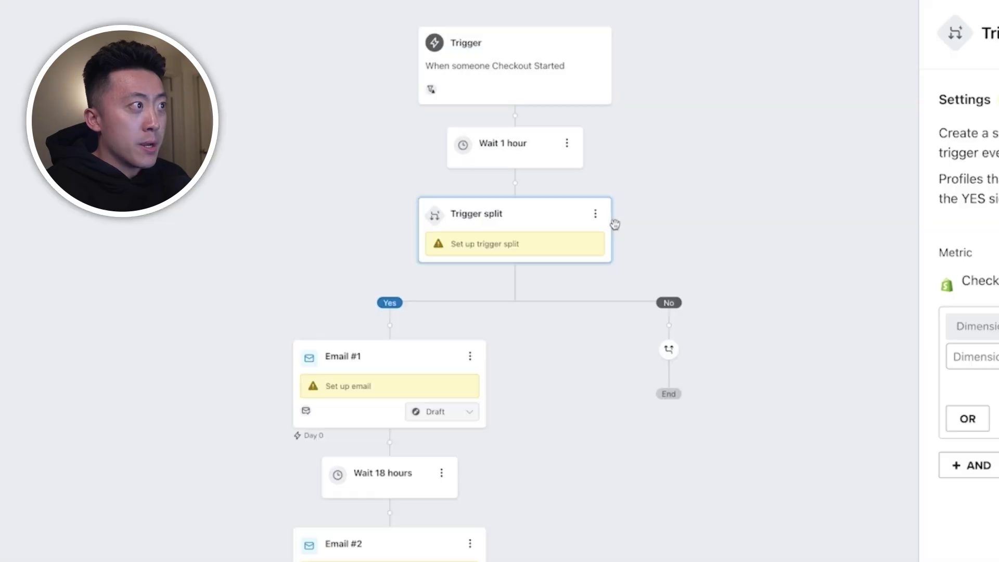
pyautogui.click(972, 326)
pyautogui.scroll(-2, 702, 357)
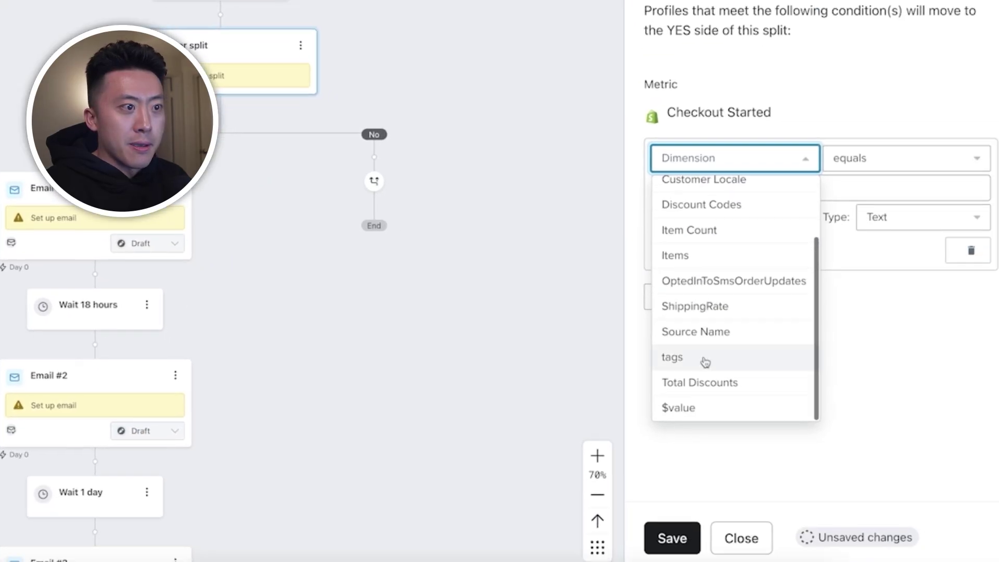
pyautogui.click(682, 404)
pyautogui.click(884, 149)
pyautogui.click(858, 259)
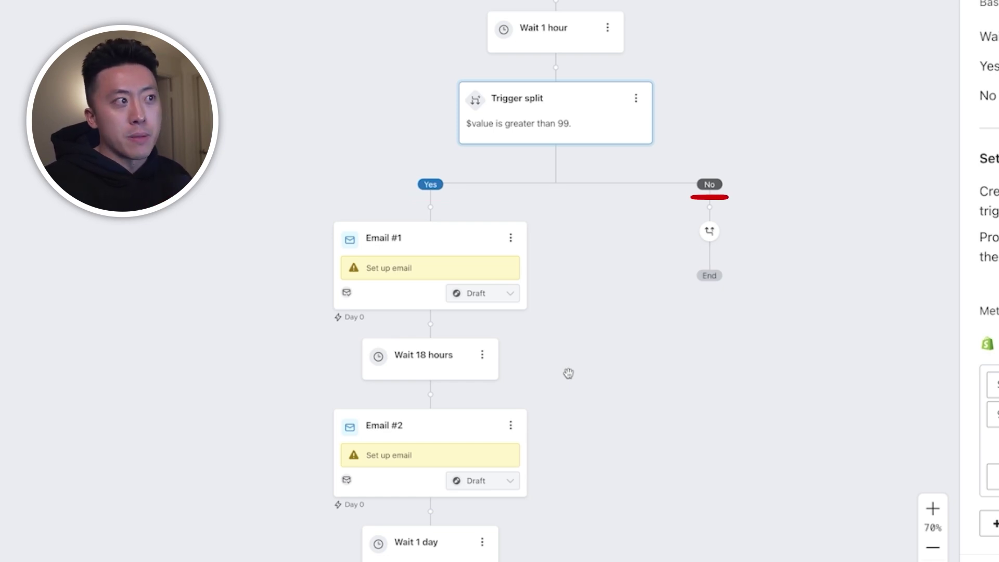
# Step: Clone Email #1 into the No branch and name the two emails "Email #1 - Incentive" and "Email #1 - No Incentive"
pyautogui.click(528, 287)
pyautogui.click(413, 272)
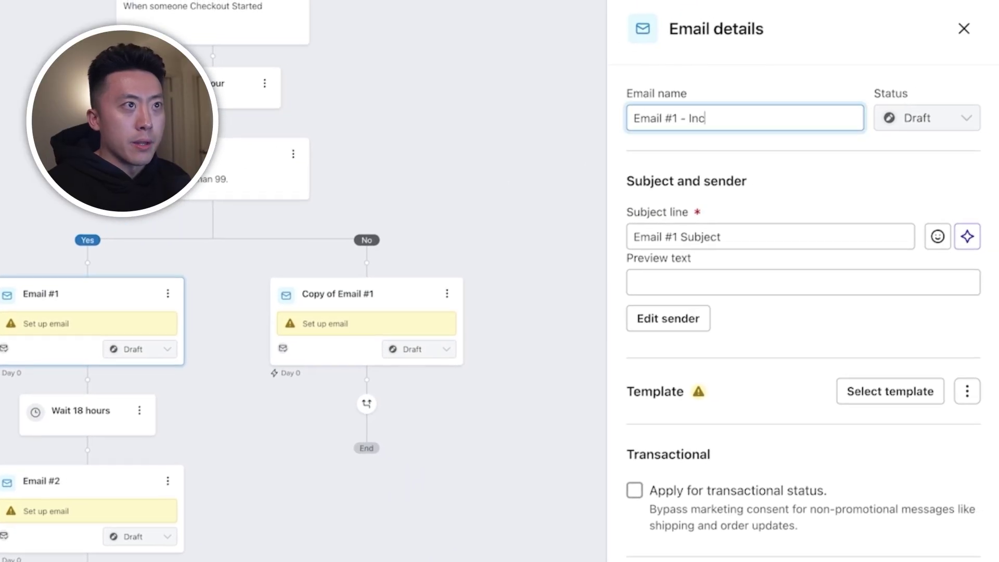
pyautogui.click(344, 294)
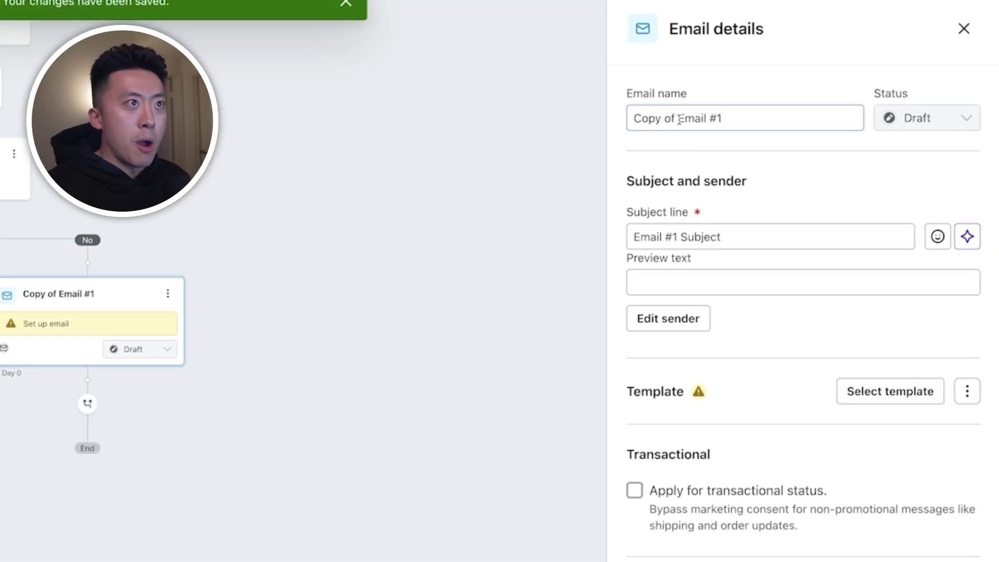
pyautogui.write('No')
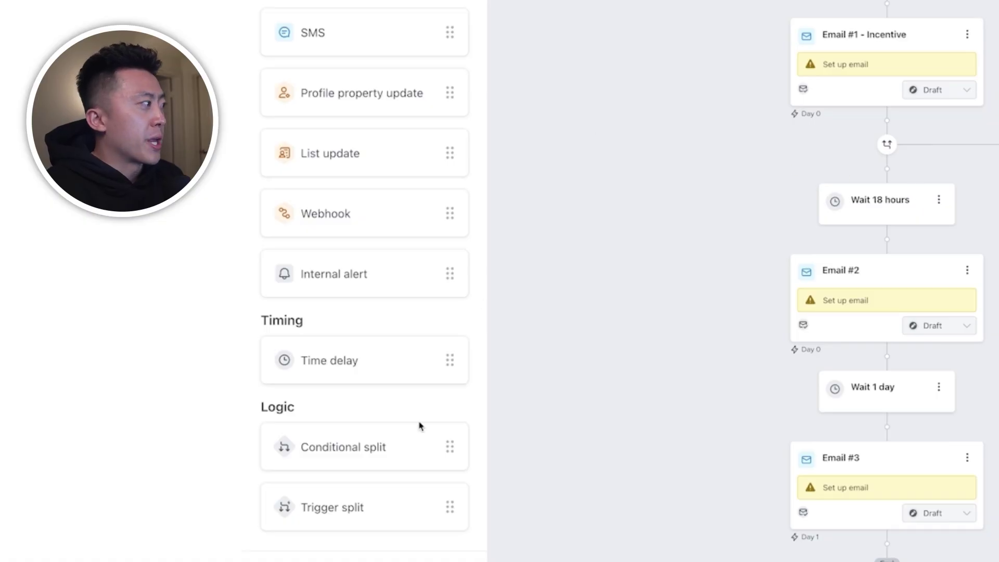
# Step: Add a conditional split after the 18-hour wait for people who have Placed Order at least once over all time
pyautogui.moveTo(400, 436); pyautogui.dragTo(884, 238)
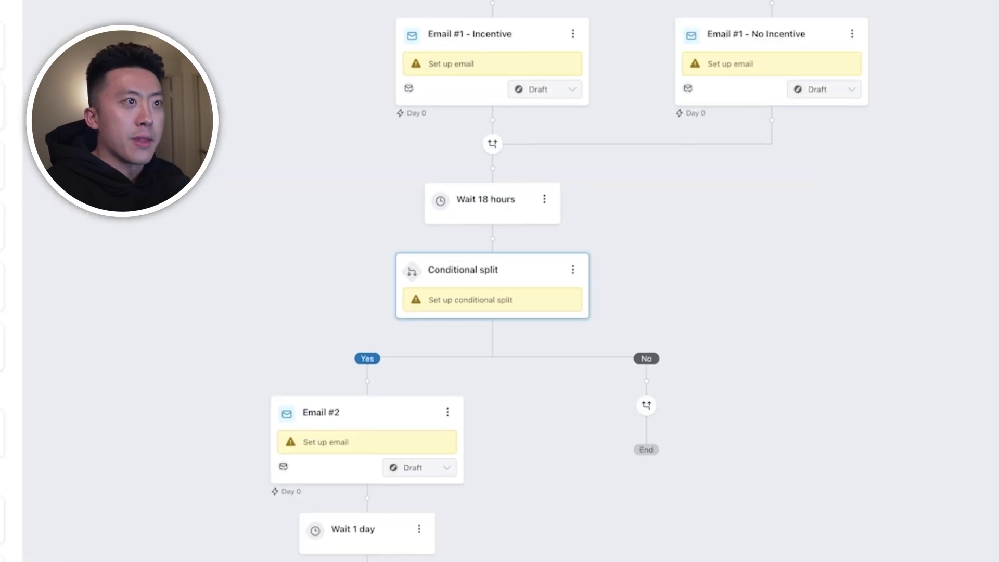
pyautogui.click(780, 235)
pyautogui.click(759, 269)
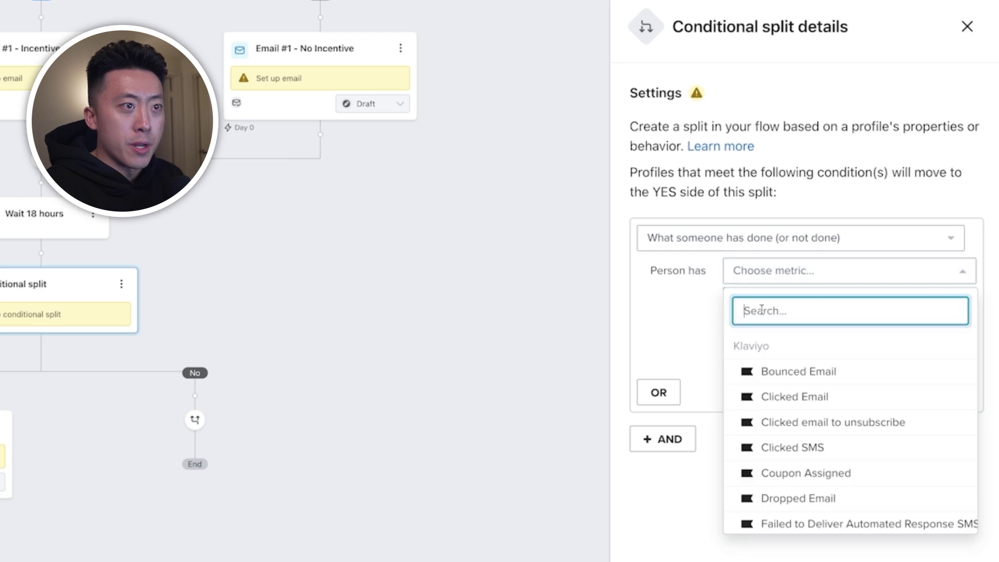
pyautogui.click(778, 373)
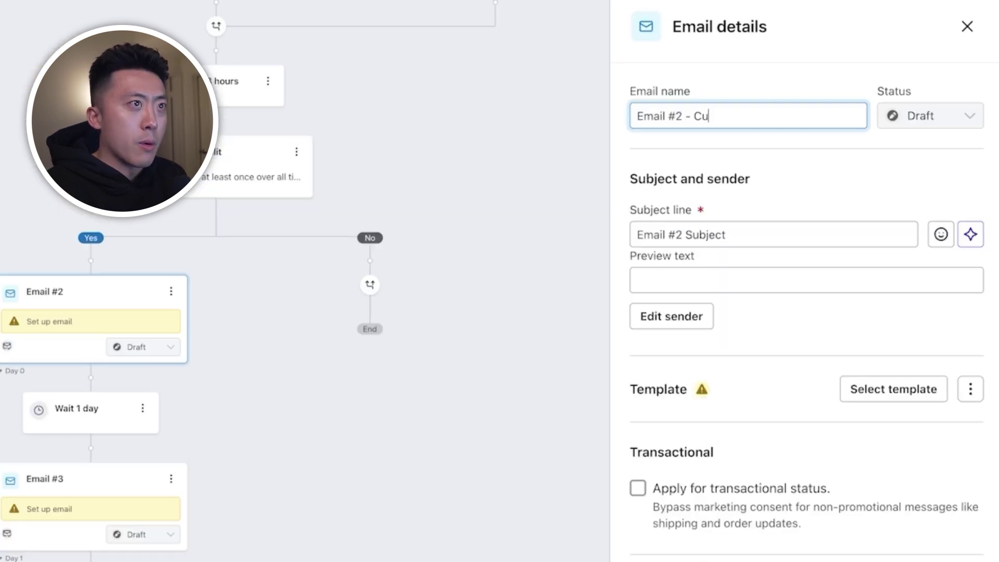
# Step: Rename the Yes-branch email as "Email #2 - Customers" and clone it into the No branch
pyautogui.press('Return')
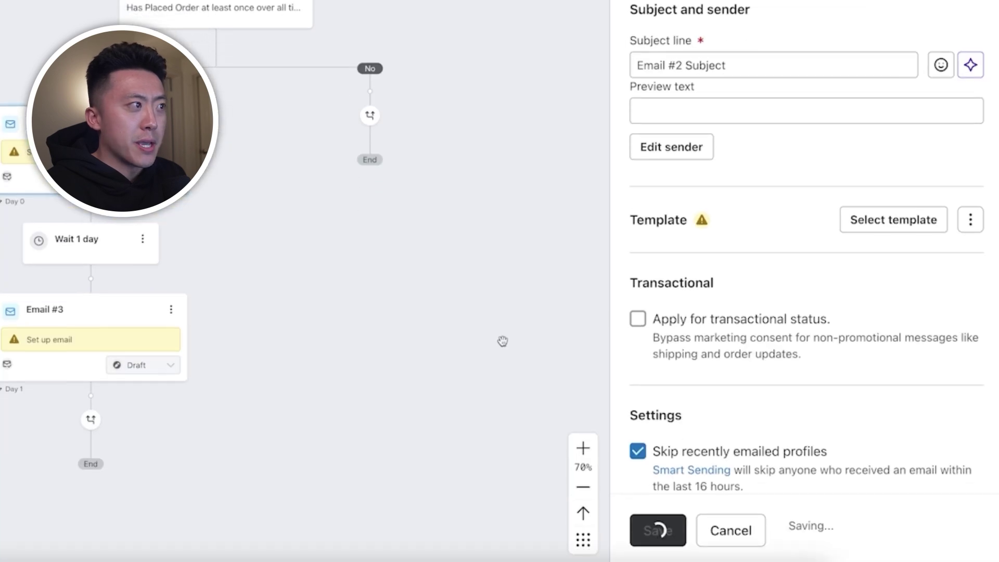
pyautogui.click(170, 290)
pyautogui.click(541, 260)
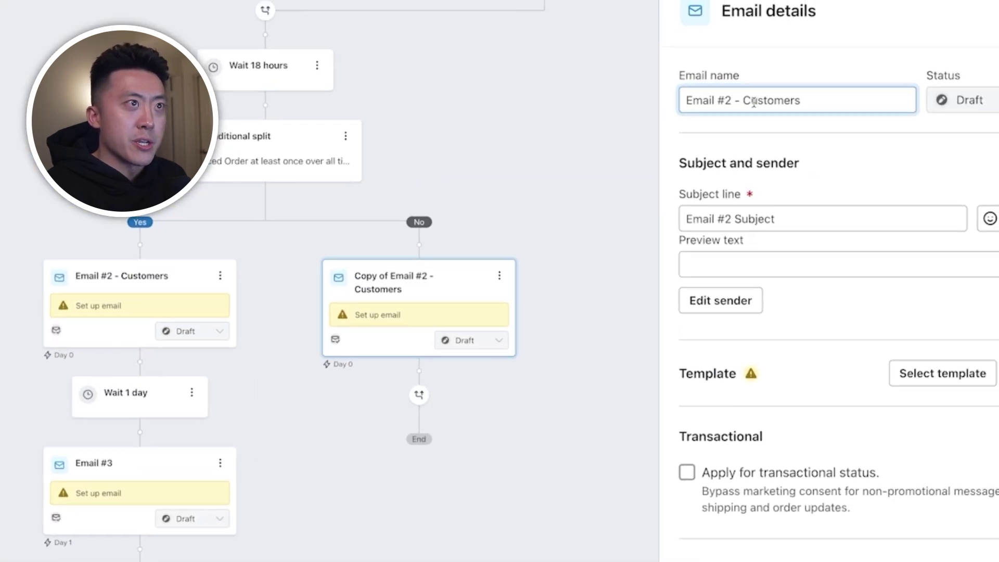
# Step: Rename the cloned email as "Email #2 - Prospects" and rejoin its branch with the main path before the 1-day wait
pyautogui.moveTo(742, 100); pyautogui.dragTo(813, 102)
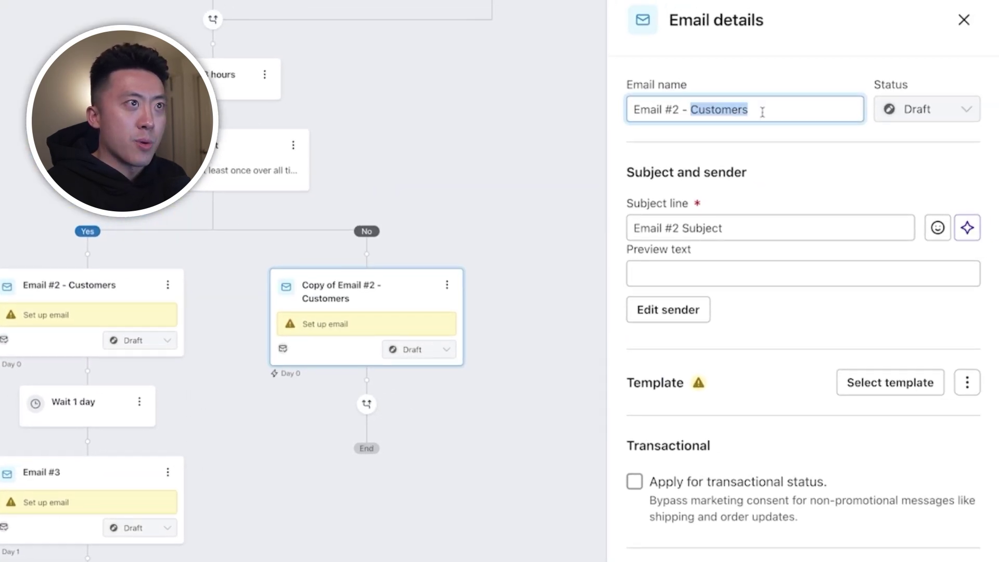
pyautogui.write('Prospects')
pyautogui.click(366, 403)
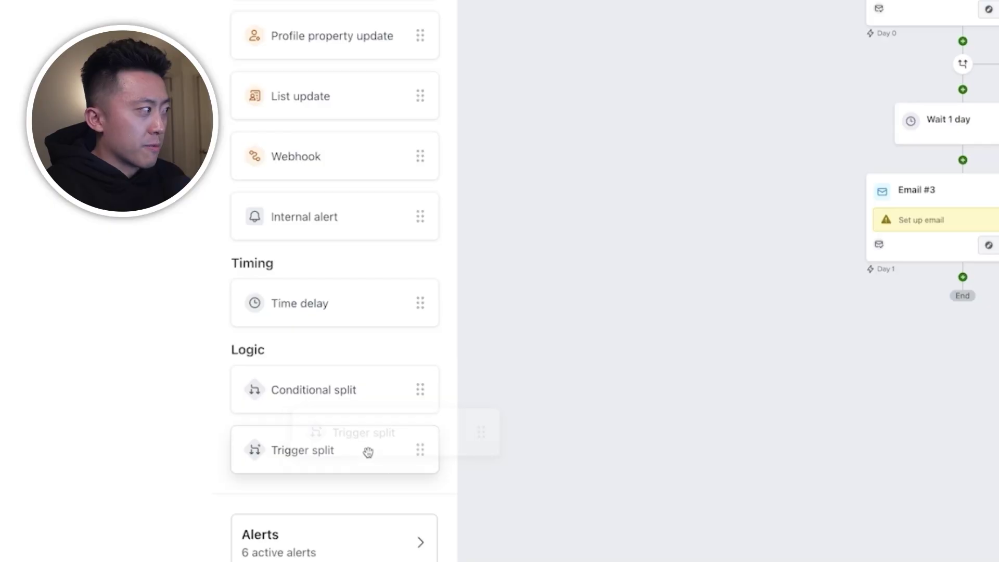
# Step: Add a trigger split before Email #3 with the condition Collections contains Hoodies, and open Email #3's name for editing
pyautogui.moveTo(367, 452); pyautogui.dragTo(931, 197)
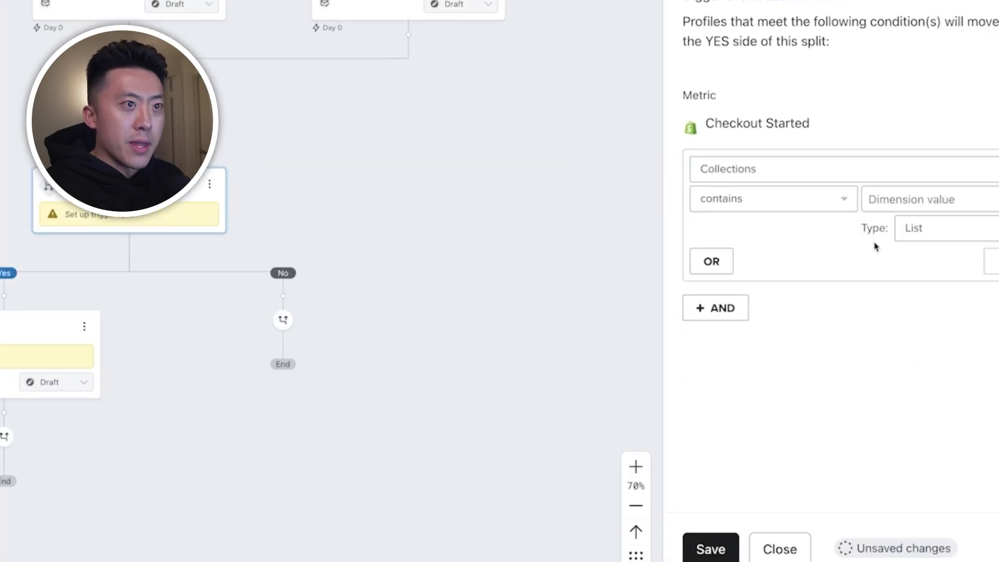
pyautogui.click(828, 186)
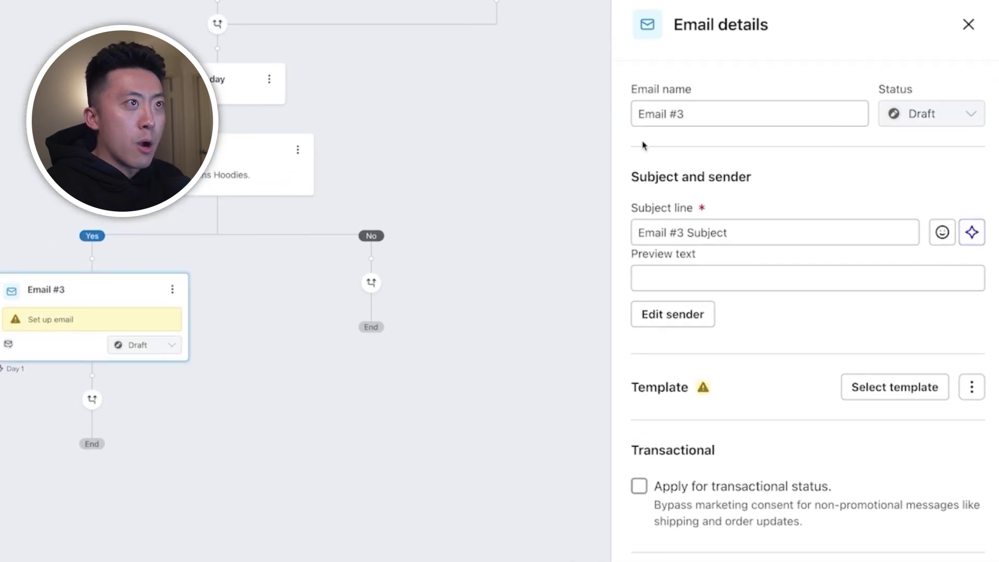
pyautogui.click(727, 117)
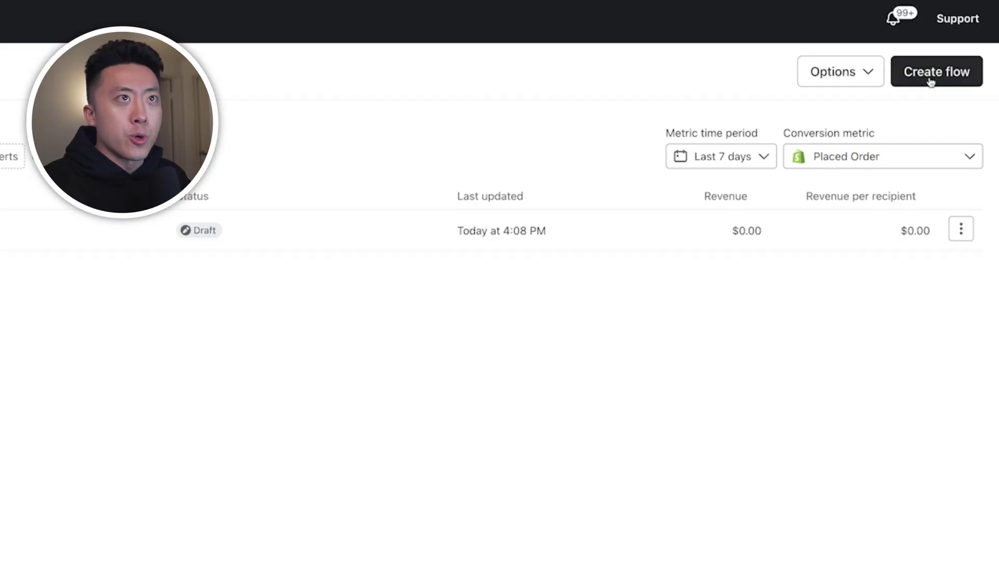
# Step: Search the flow templates for "aban" and create a new flow from the abandoned cart Reminder - Standard template
pyautogui.click(931, 82)
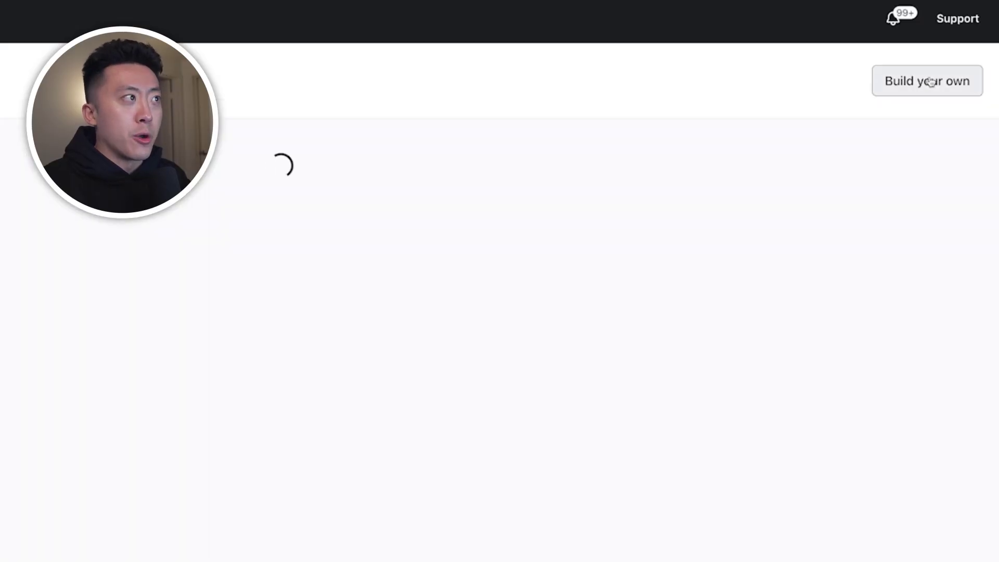
pyautogui.write('aban')
pyautogui.click(569, 252)
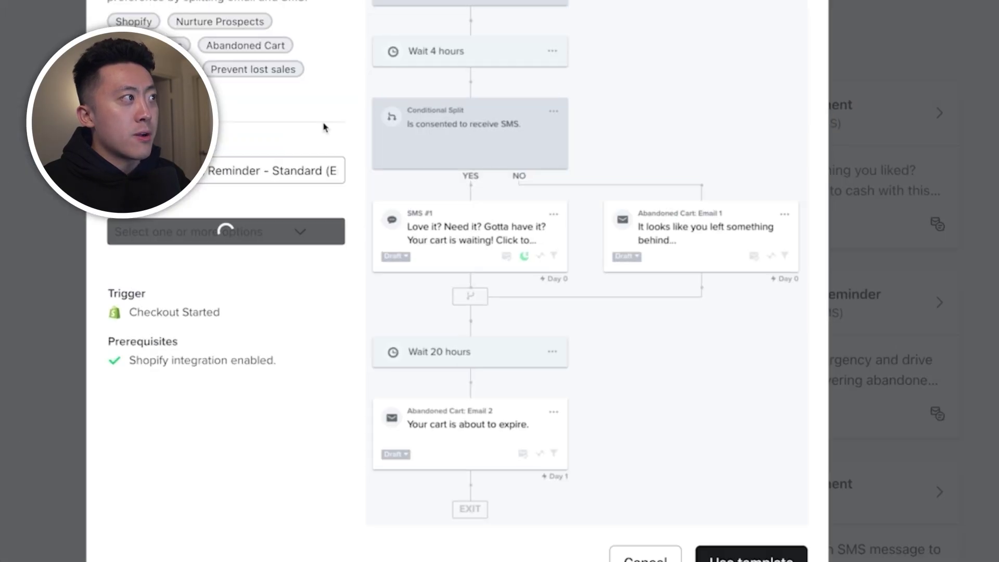
pyautogui.click(561, 500)
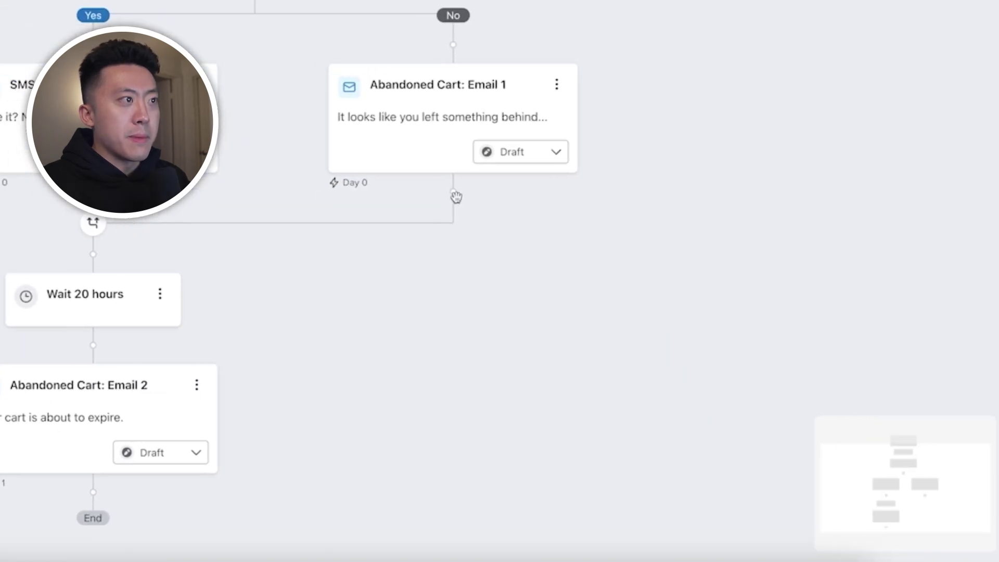
# Step: Open the template of the Abandoned Cart: Email 1 message for editing
pyautogui.click(629, 88)
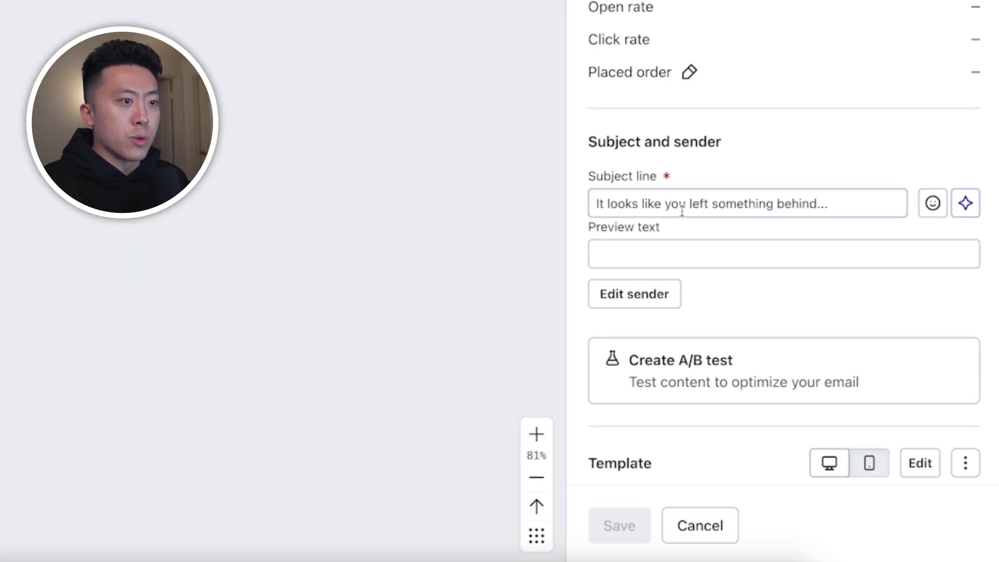
pyautogui.scroll(-7, 682, 211)
pyautogui.click(916, 102)
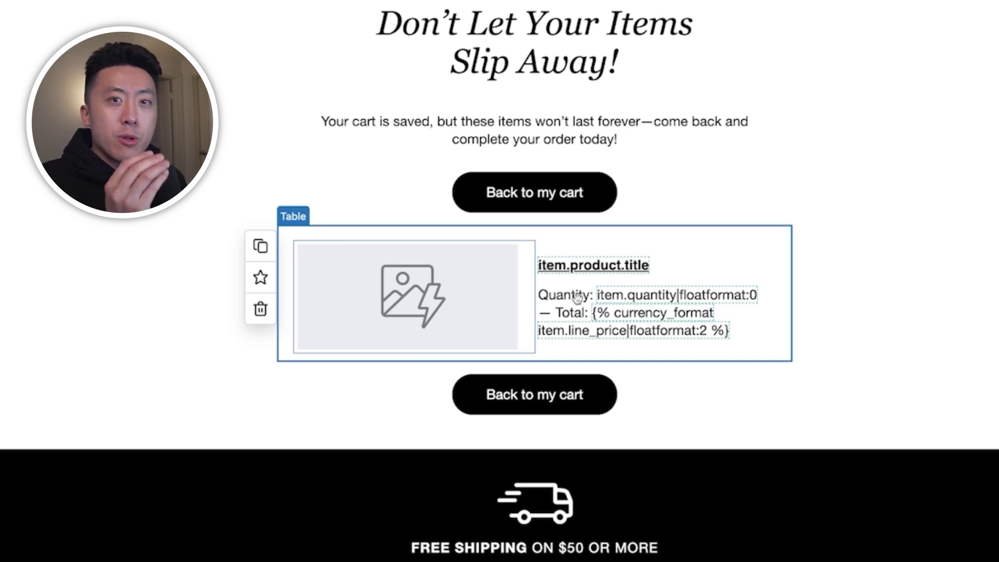
# Step: Save the dynamic cart table block as universal content named "Abandon Checkout Block"
pyautogui.click(260, 277)
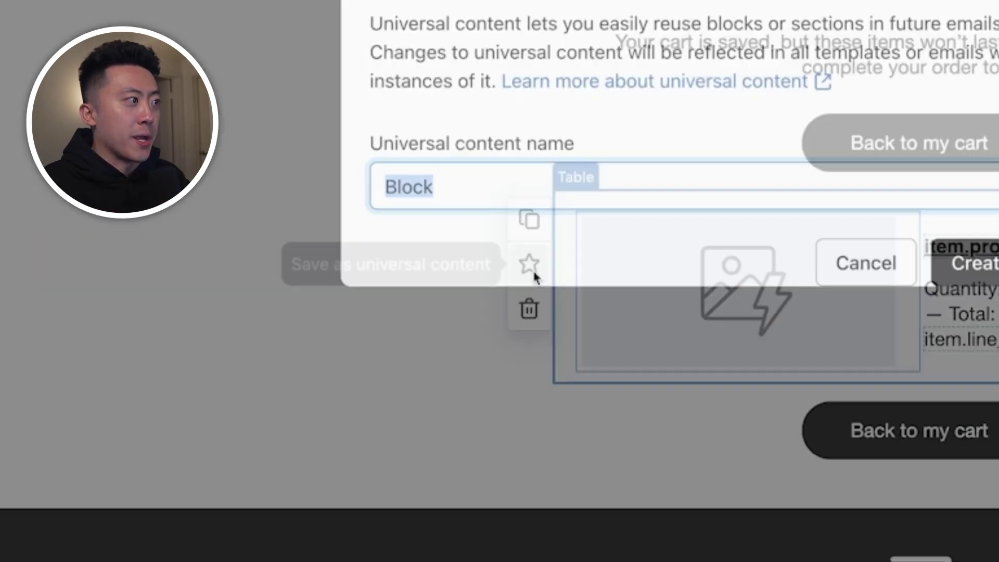
pyautogui.write('Abandon Checkout')
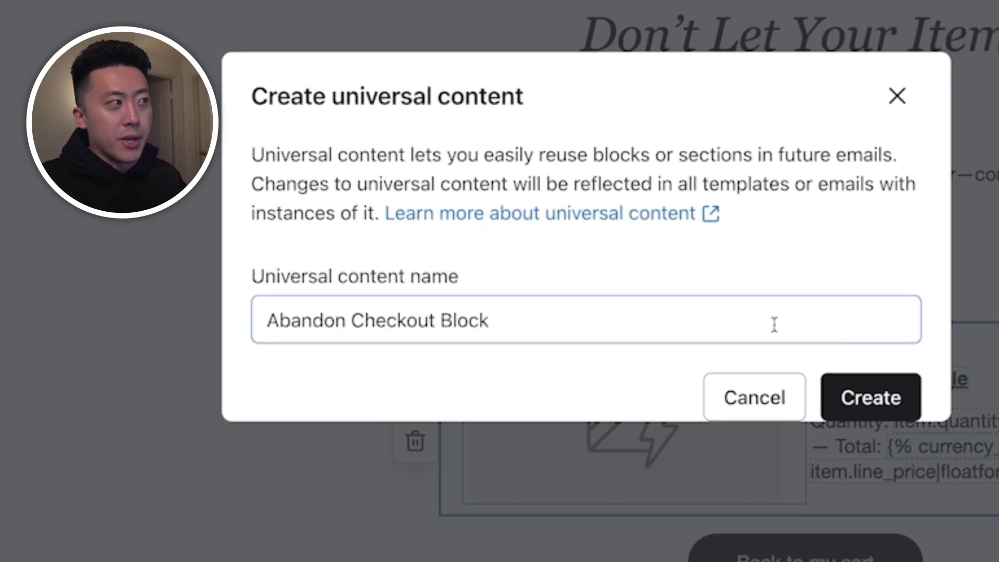
pyautogui.press('Return')
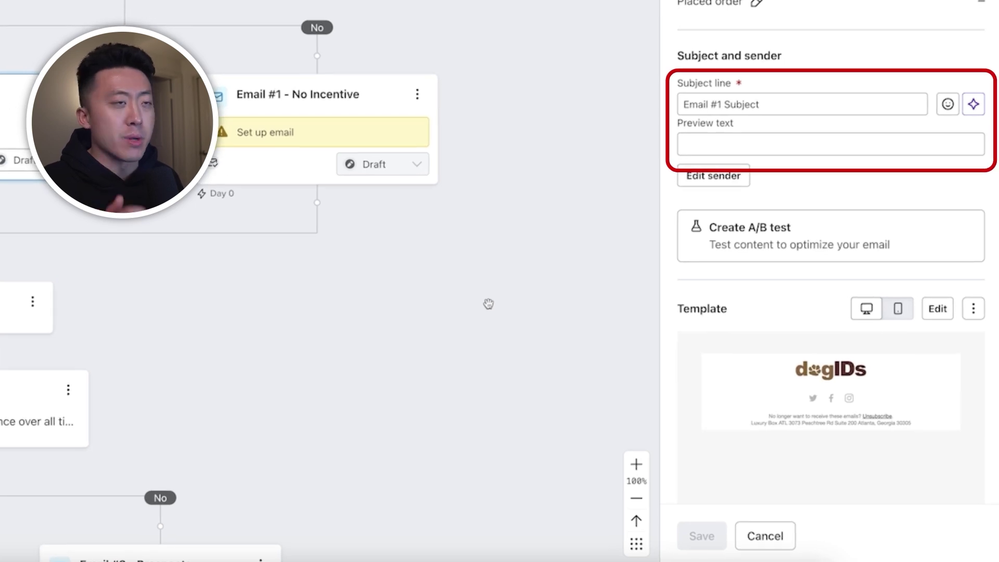
# Step: Set the subject line of Email #1 - Incentive to "Fur-getting something?" and review the dogIDs saved-cart email design
pyautogui.write('Fur-getting something?')
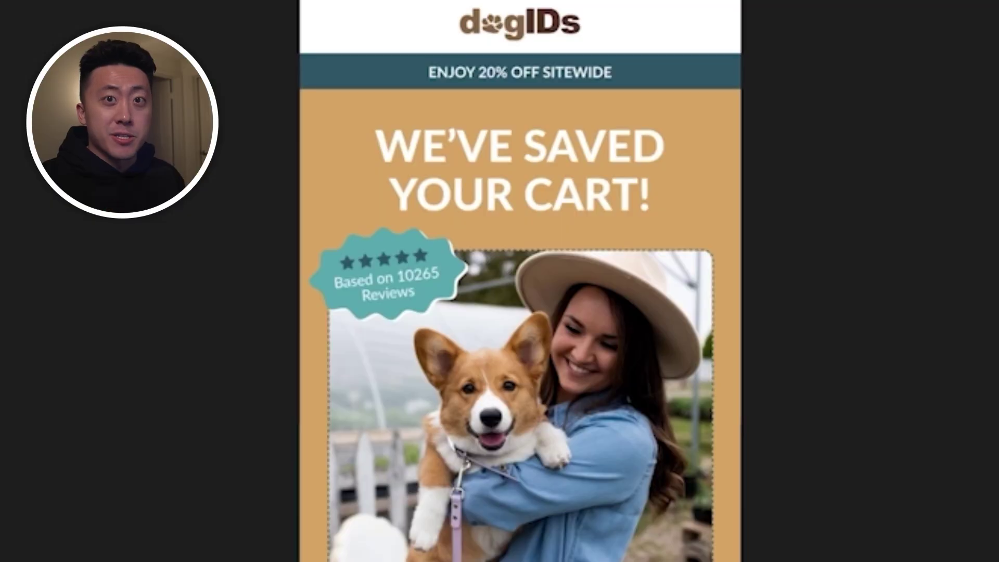
pyautogui.scroll(-10, 520, 281)
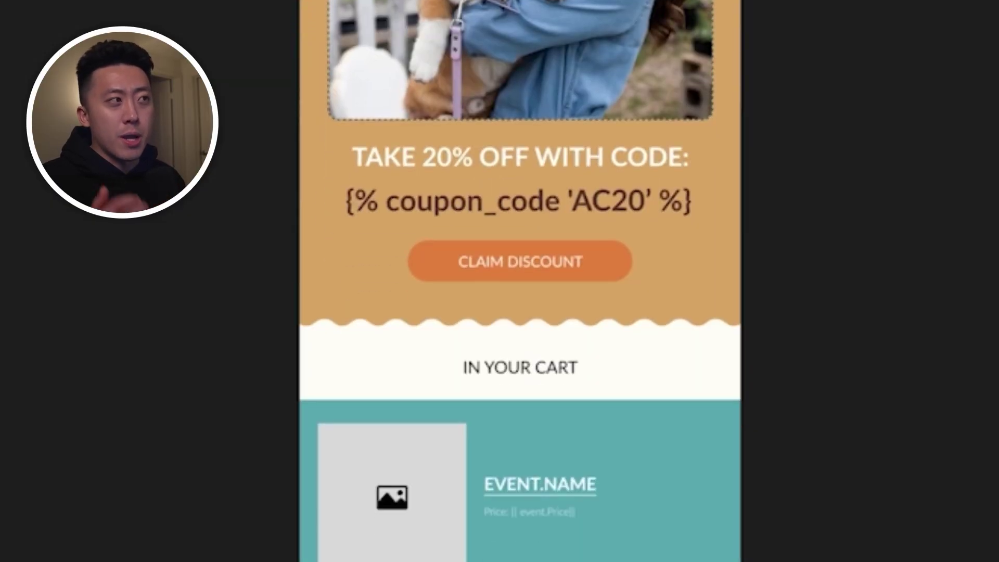
pyautogui.scroll(-3, 520, 281)
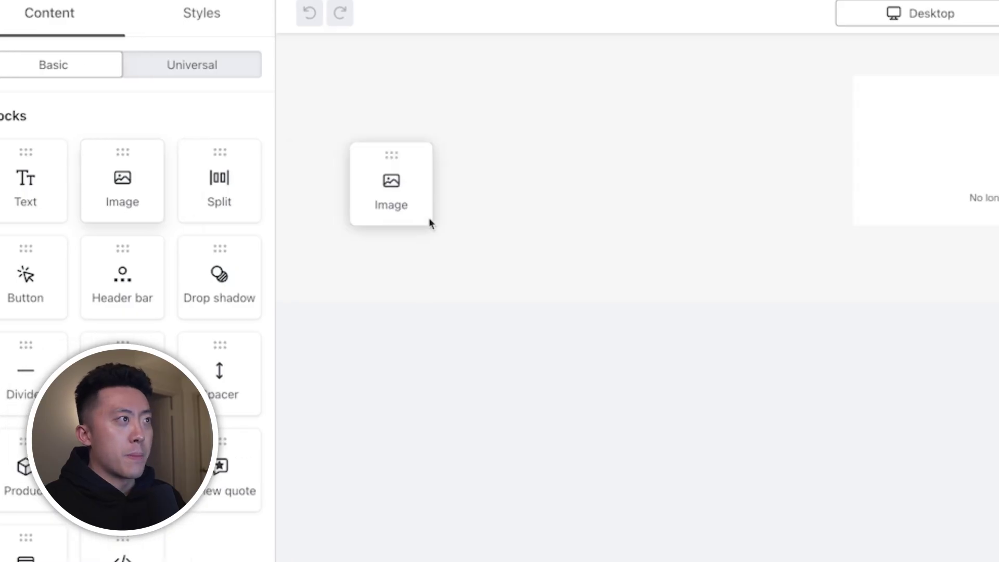
# Step: Insert an image block into the email template and select an image for it
pyautogui.moveTo(430, 224); pyautogui.dragTo(996, 193)
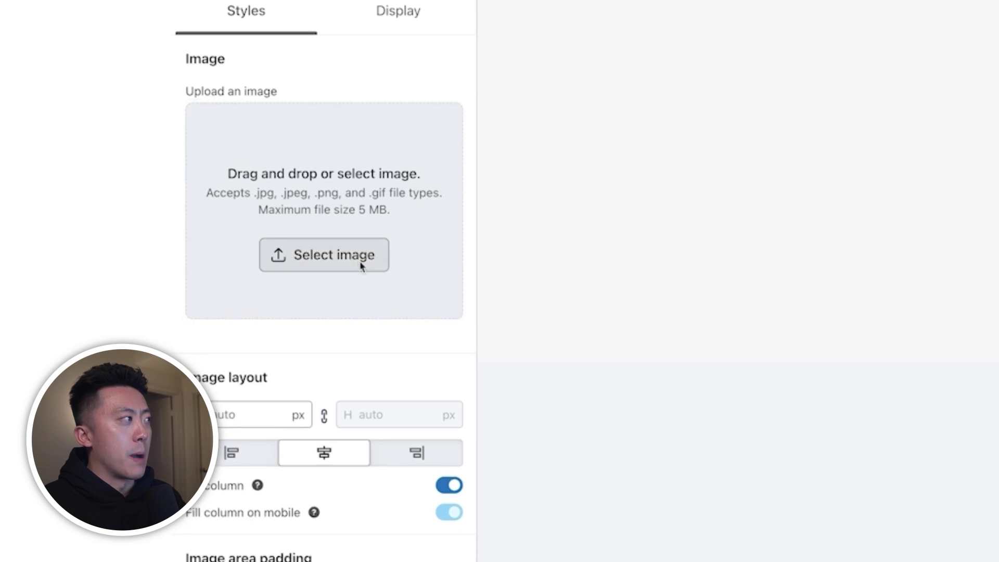
pyautogui.click(361, 266)
pyautogui.click(754, 446)
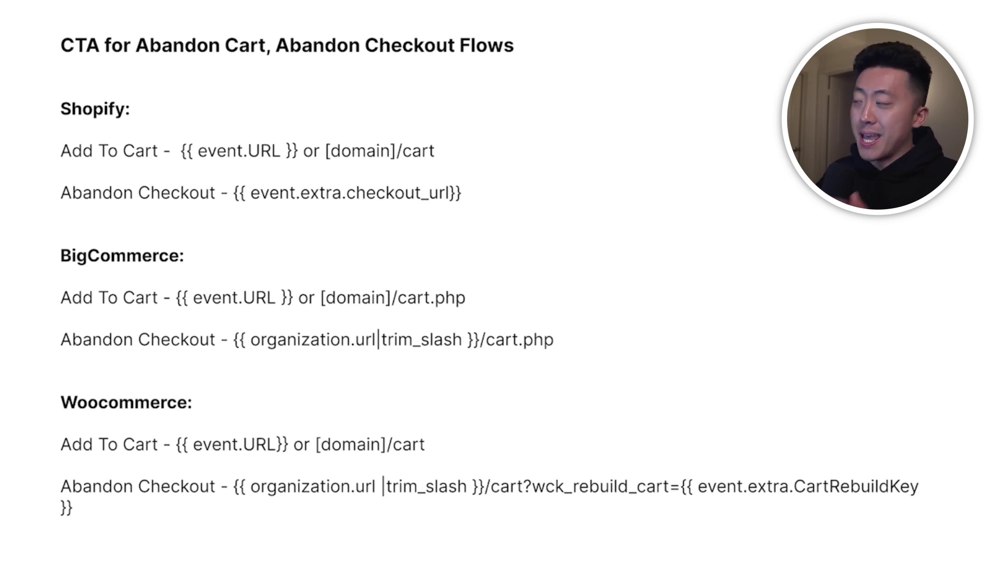
# Step: Use the Shopify abandon checkout tag {{ event.extra.checkout_url}} as the link address of the saved-cart header image
pyautogui.moveTo(233, 193); pyautogui.dragTo(461, 193)
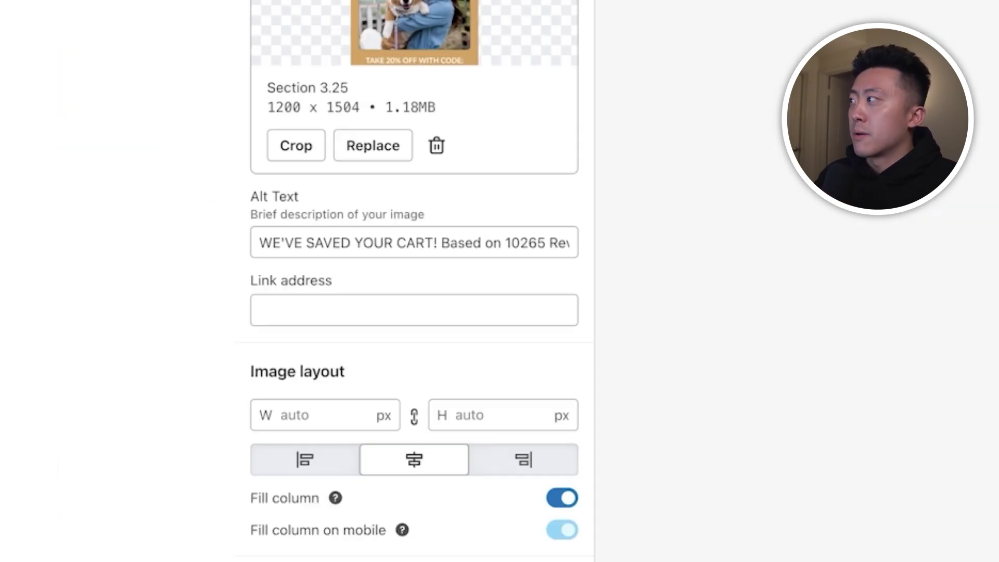
pyautogui.click(452, 318)
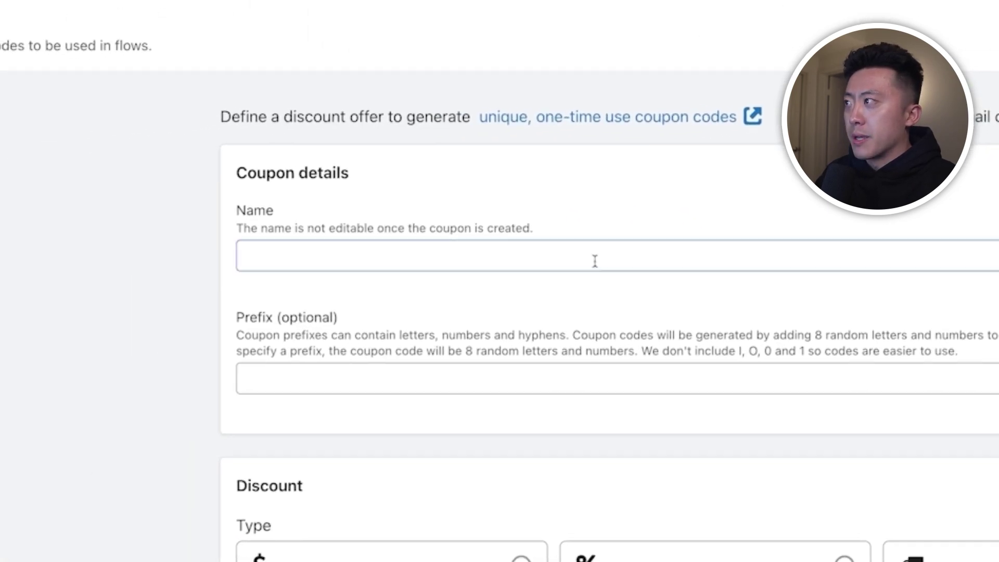
# Step: Create a coupon named AC20 with a percentage discount of 20% off the entire order
pyautogui.click(548, 268)
pyautogui.write('AC20')
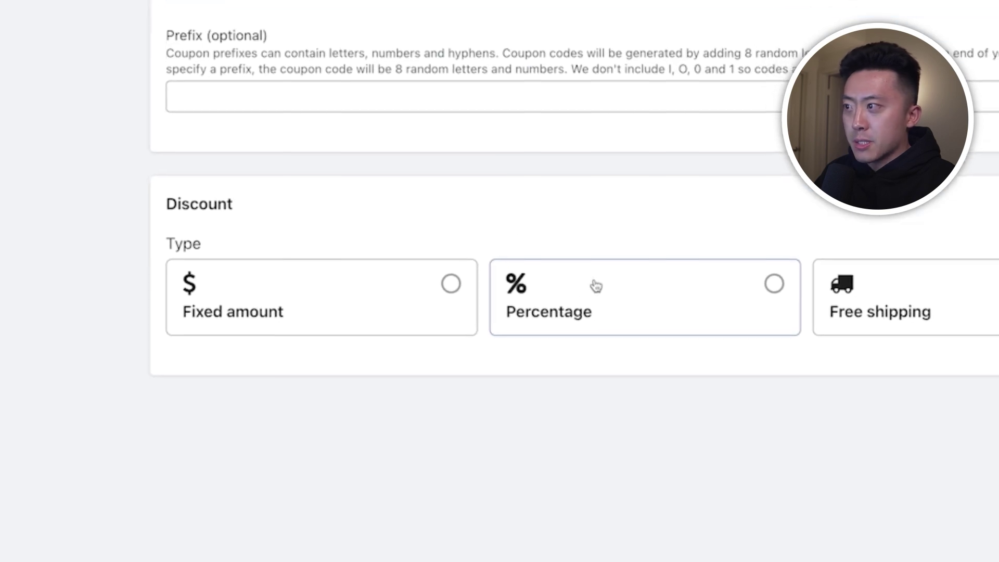
pyautogui.click(595, 286)
pyautogui.click(290, 402)
pyautogui.write('20')
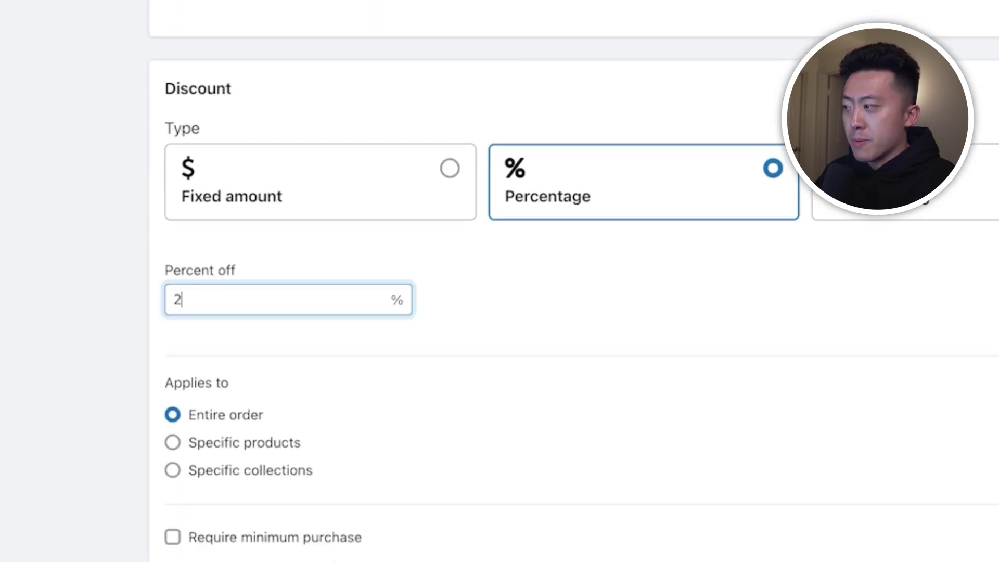
pyautogui.scroll(-8, 258, 374)
pyautogui.click(237, 441)
pyautogui.scroll(-2, 218, 447)
pyautogui.doubleClick(191, 452)
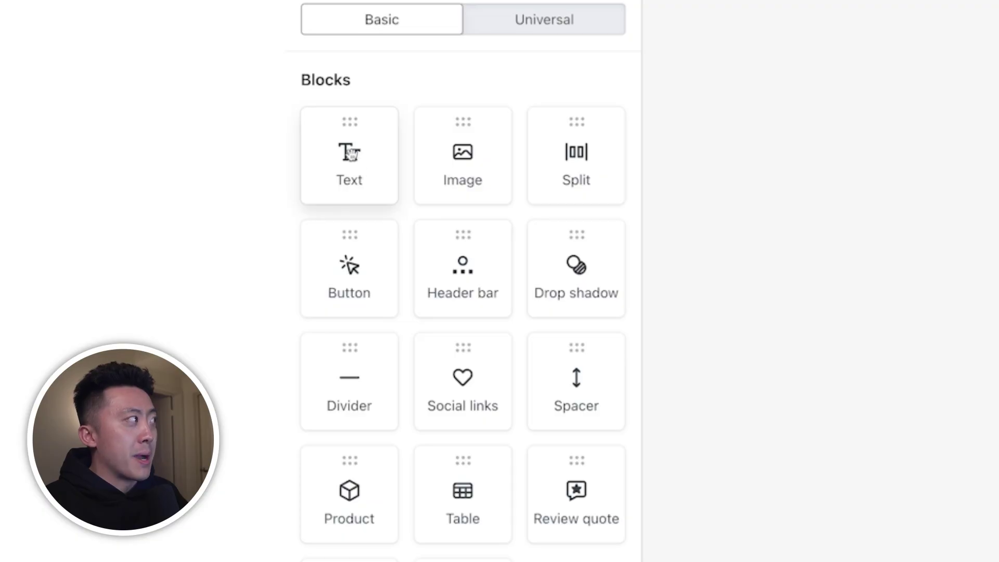
# Step: Add a text block below the "TAKE 20% OFF WITH CODE:" image containing {% coupon_code 'AC20' %}
pyautogui.moveTo(348, 151); pyautogui.dragTo(392, 347)
pyautogui.click(321, 367)
pyautogui.write("{% coupon_code 'AC20' %}")
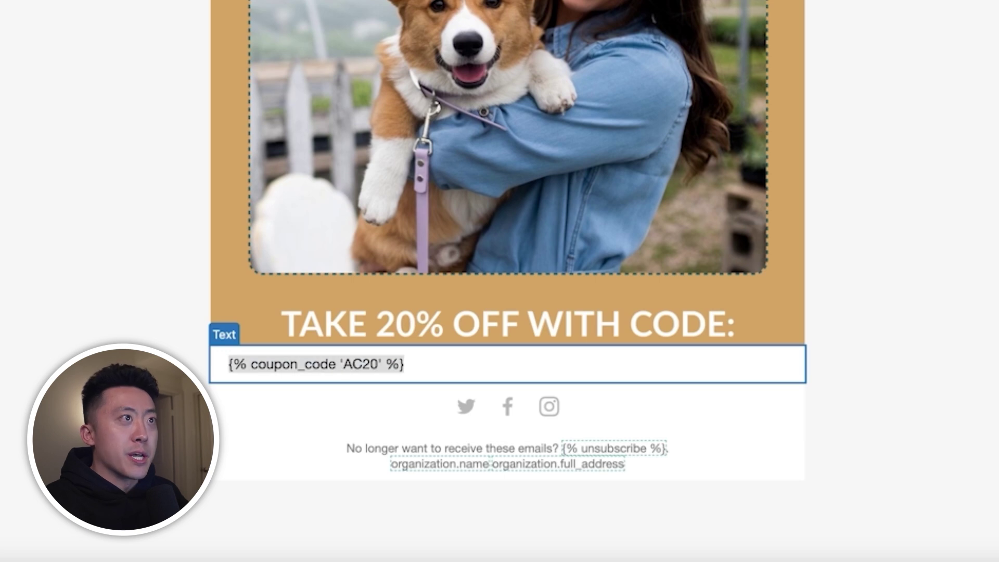
# Step: Center, enlarge and bold the coupon code text, and color it with the design's brown 4E3328
pyautogui.hotkey('ctrl', 'a')
pyautogui.hotkey('ctrl', 'e')
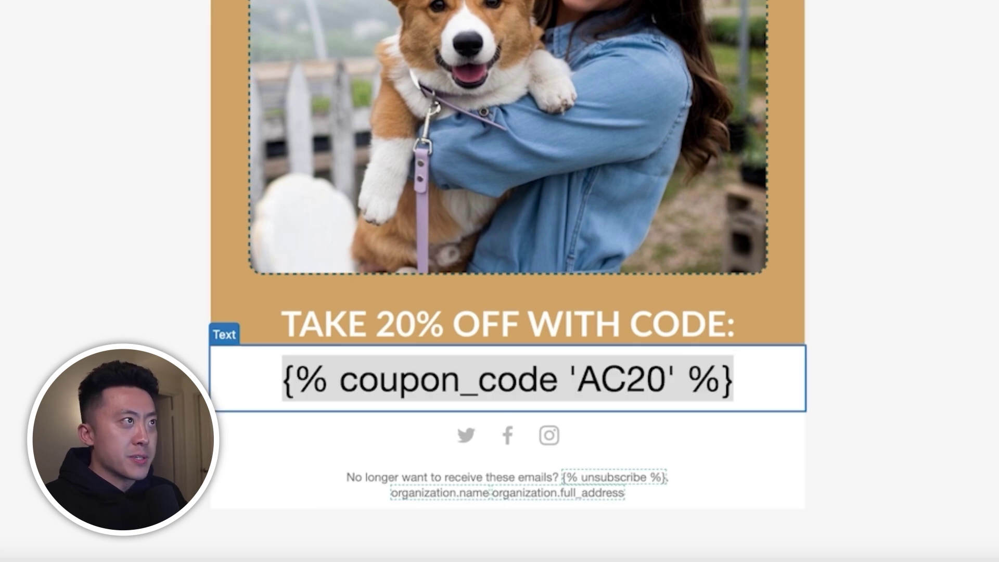
pyautogui.hotkey('ctrl', 'b')
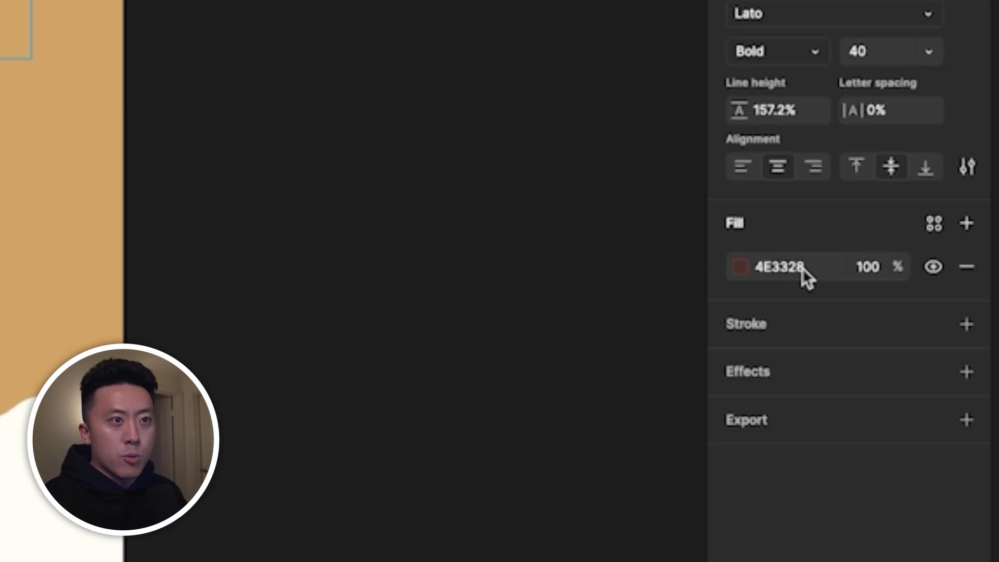
pyautogui.click(806, 267)
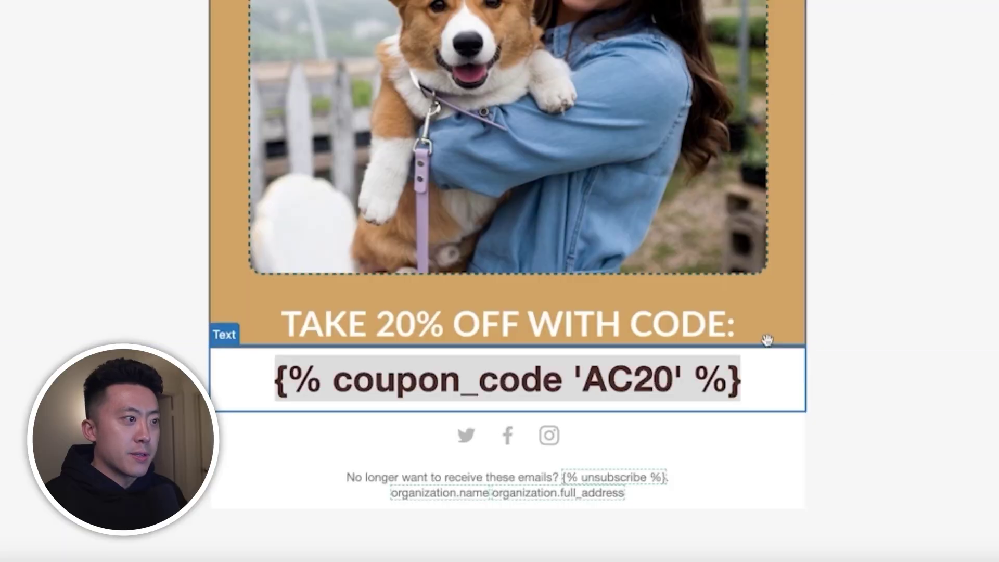
# Step: Give the coupon code text block the background color D6A461 and a vertical block padding of 18 px
pyautogui.click(765, 338)
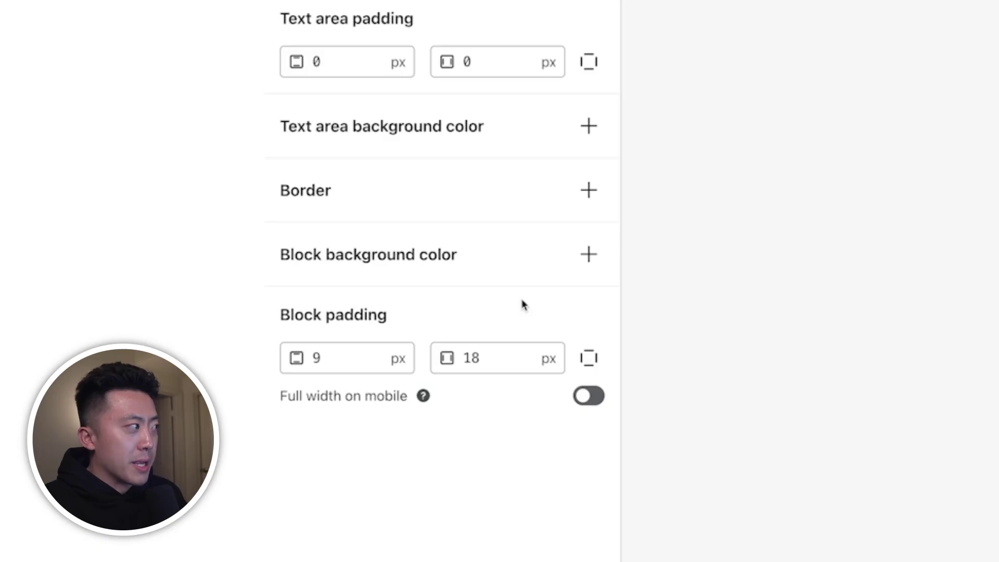
pyautogui.click(589, 256)
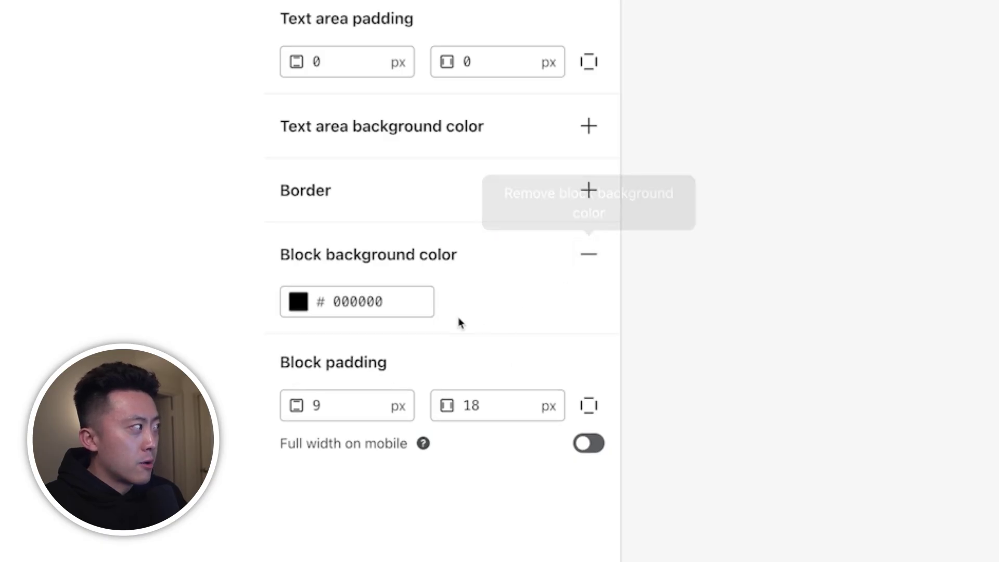
pyautogui.scroll(-3, 525, 297)
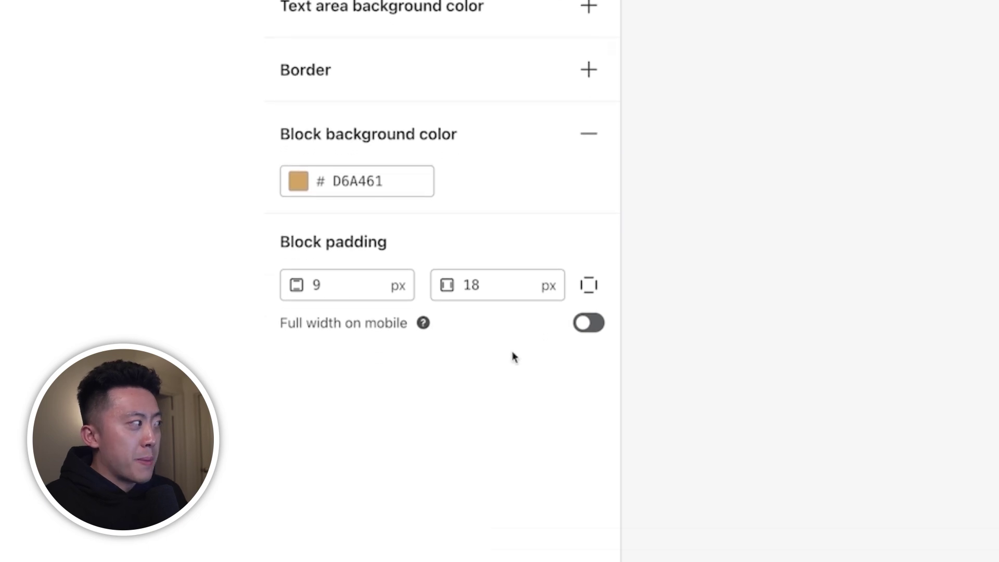
pyautogui.write('18')
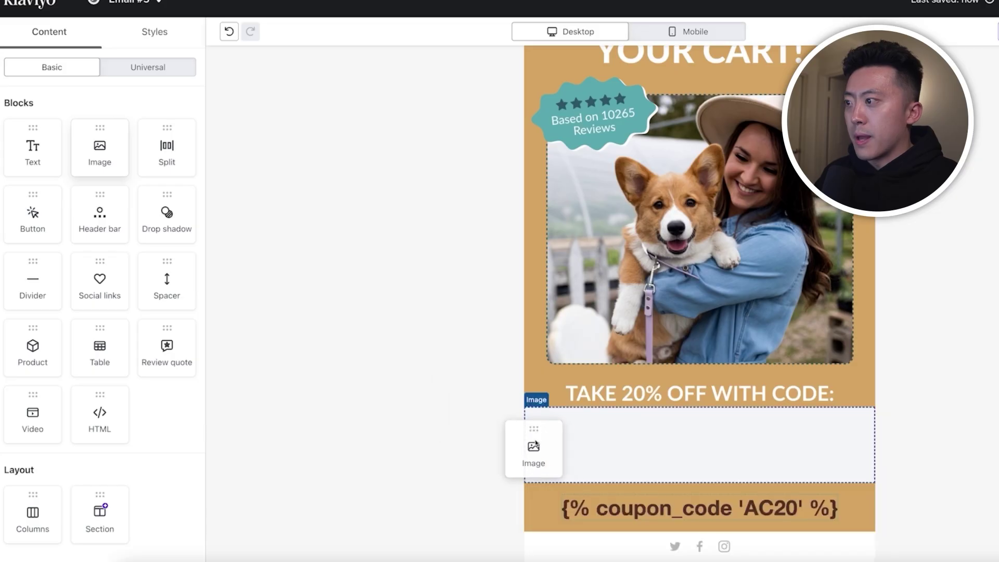
# Step: Stack image blocks beneath the coupon code with the Claim Discount, Complete Checkout and customer review graphics
pyautogui.moveTo(533, 446); pyautogui.dragTo(533, 502)
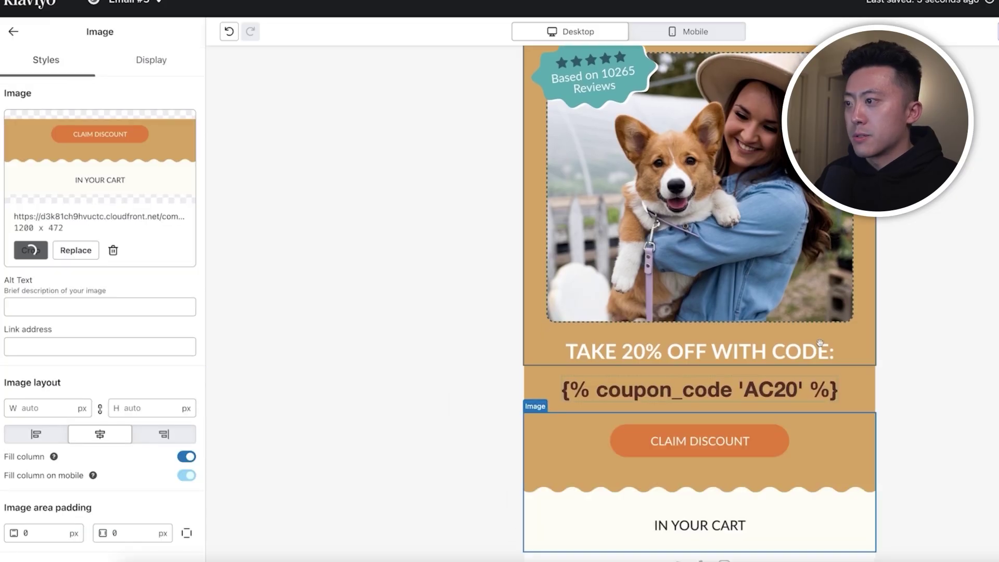
pyautogui.click(133, 224)
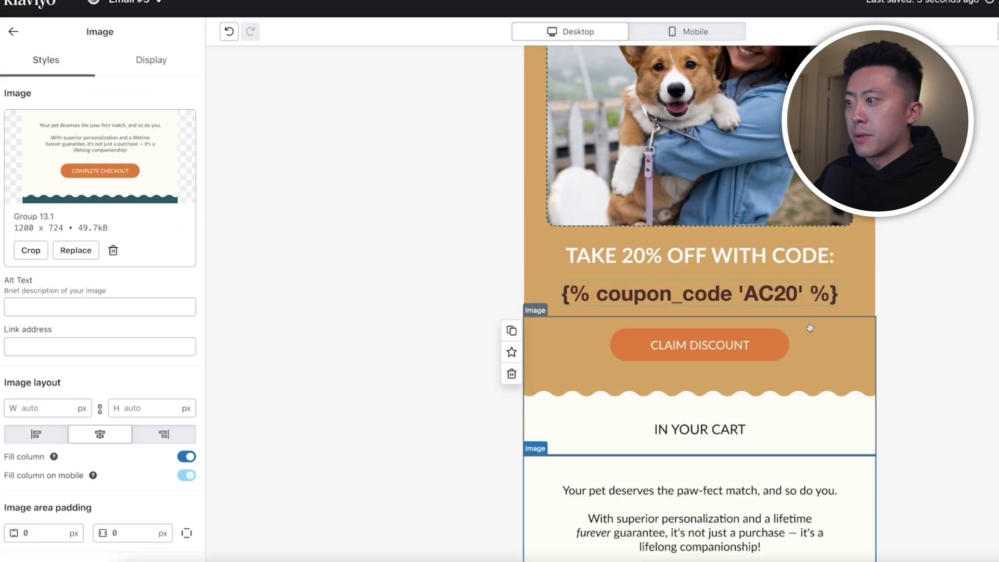
pyautogui.scroll(-4, 810, 328)
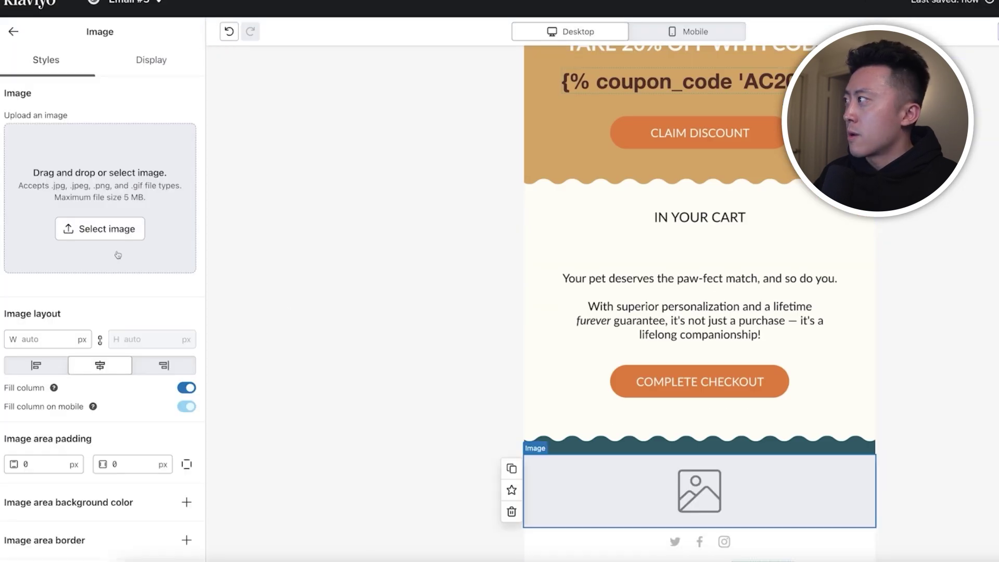
pyautogui.click(104, 225)
pyautogui.click(78, 198)
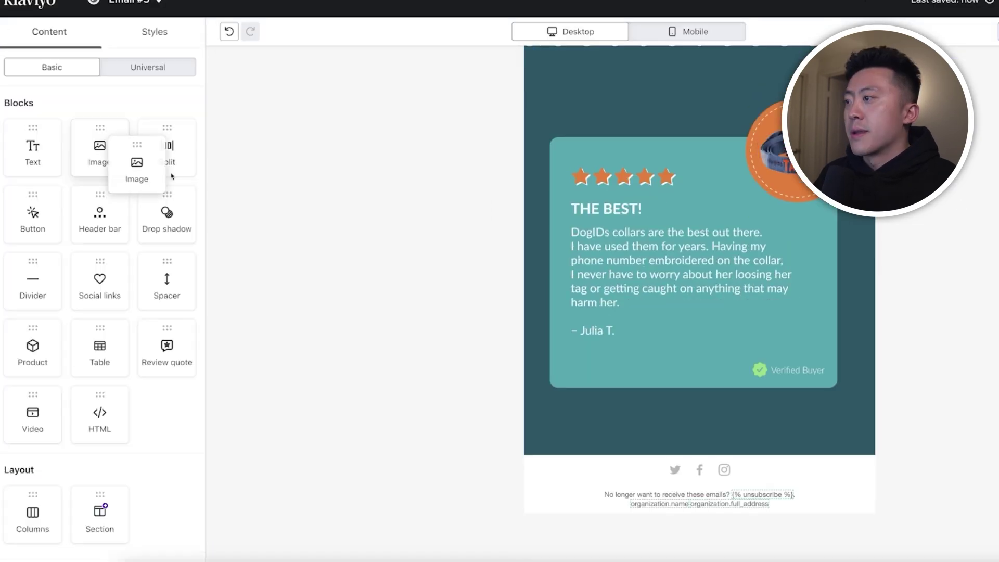
pyautogui.moveTo(138, 167); pyautogui.dragTo(585, 448)
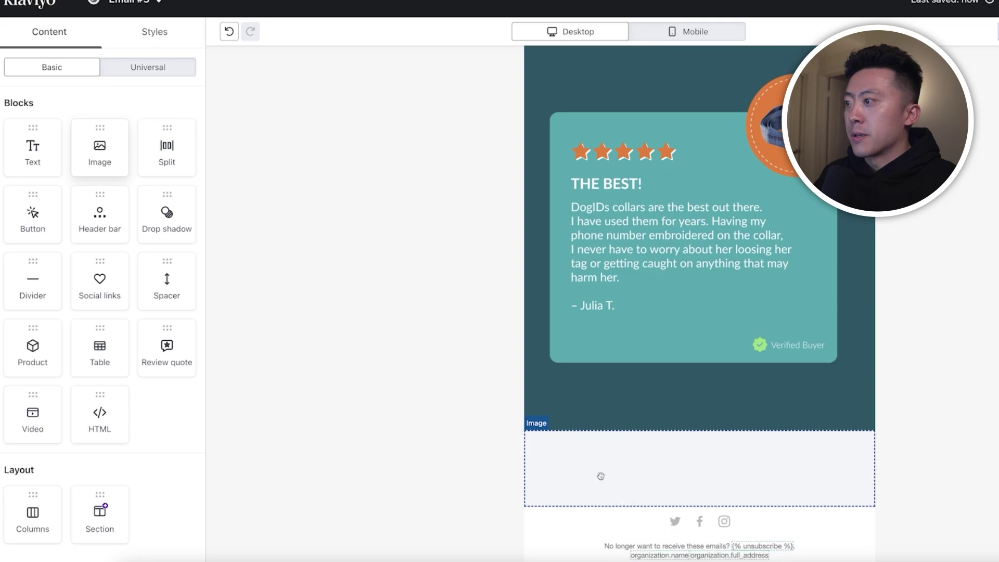
pyautogui.click(89, 164)
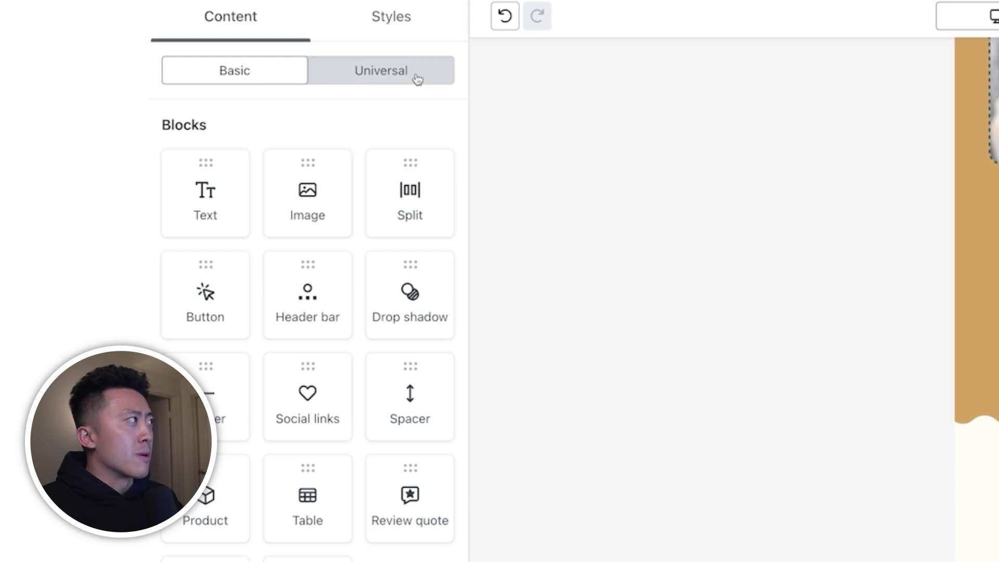
# Step: Insert the universal Abandon Checkout Block under the "IN YOUR CART" heading and open it for editing across all instances
pyautogui.click(418, 79)
pyautogui.moveTo(421, 211); pyautogui.dragTo(515, 156)
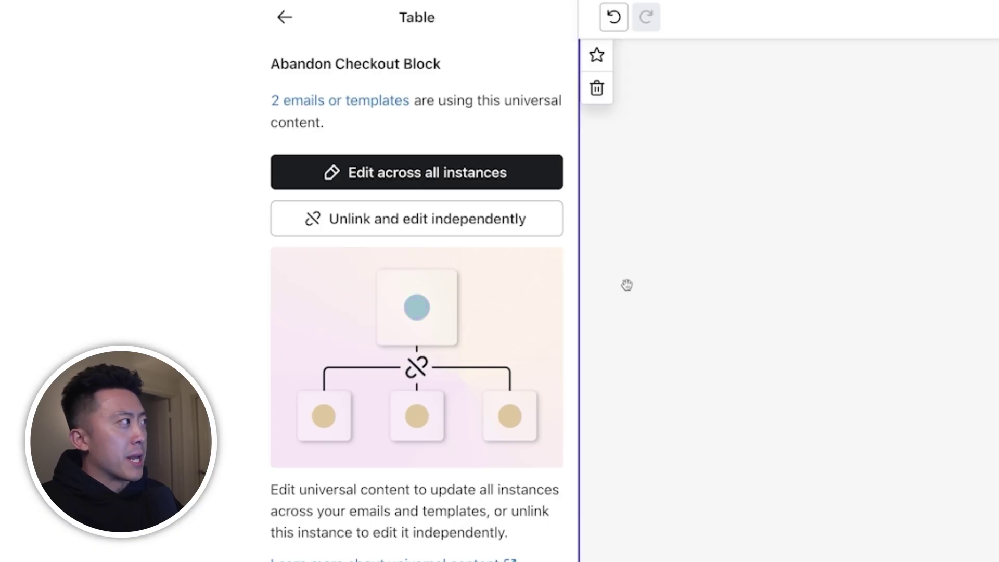
pyautogui.click(501, 172)
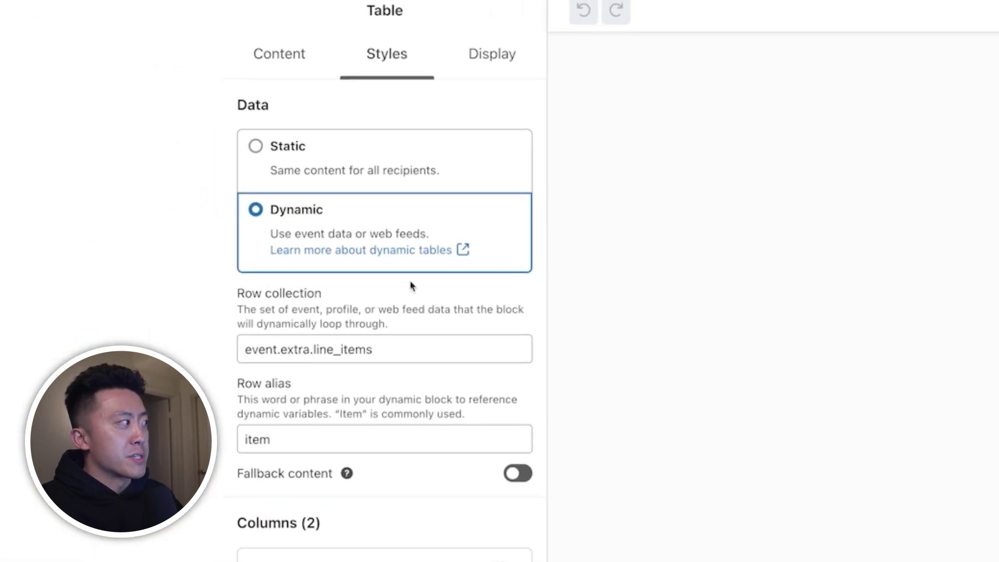
# Step: Set the cart table's block background color to 58A7AF
pyautogui.scroll(-5, 415, 287)
pyautogui.scroll(-10, 444, 290)
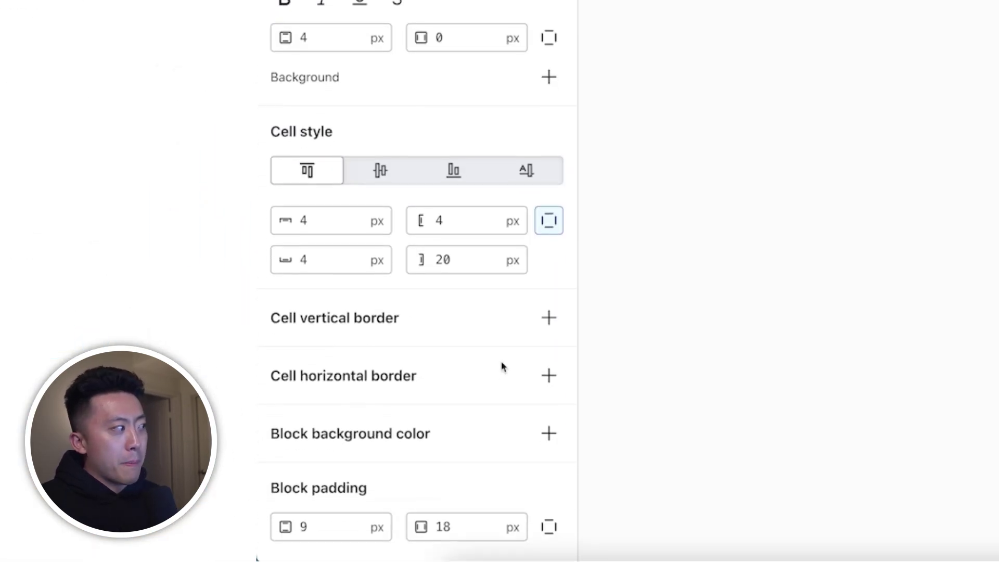
pyautogui.click(549, 433)
pyautogui.click(366, 475)
pyautogui.write('58A7AF')
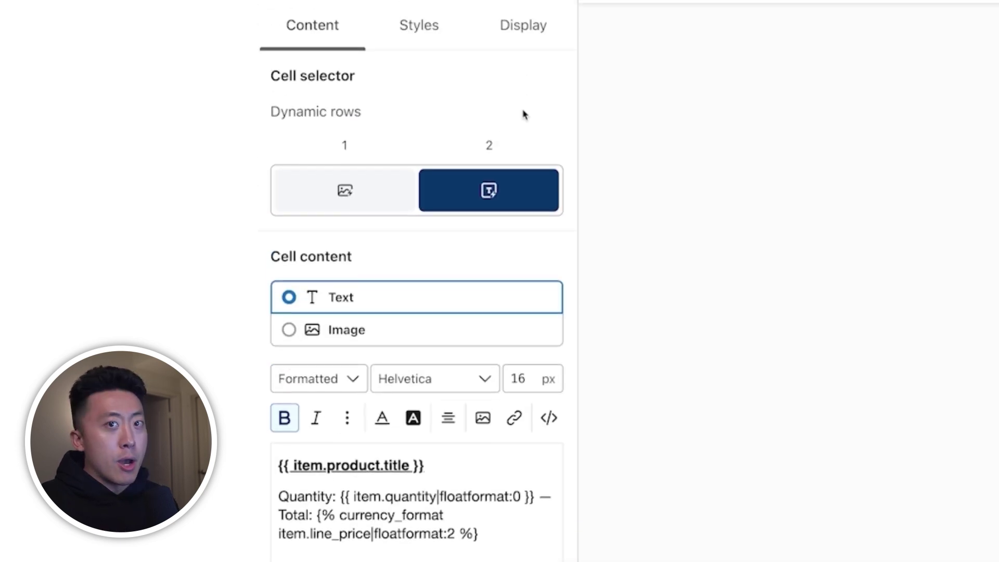
# Step: Select and copy the product title, quantity and total text in the cart table's text cell
pyautogui.scroll(1, 523, 130)
pyautogui.scroll(-4, 523, 146)
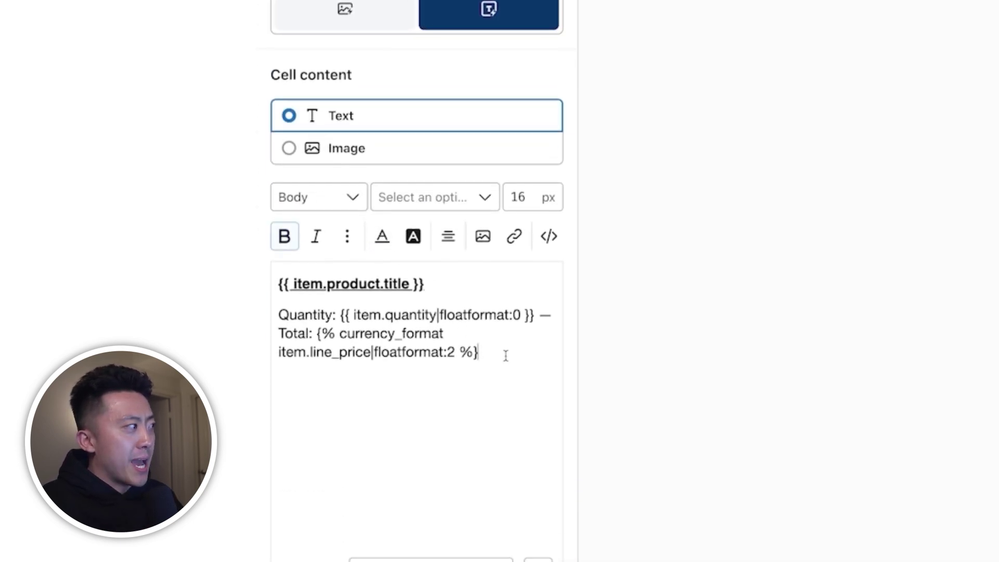
pyautogui.moveTo(506, 354); pyautogui.dragTo(286, 273)
pyautogui.hotkey('ctrl', 'c')
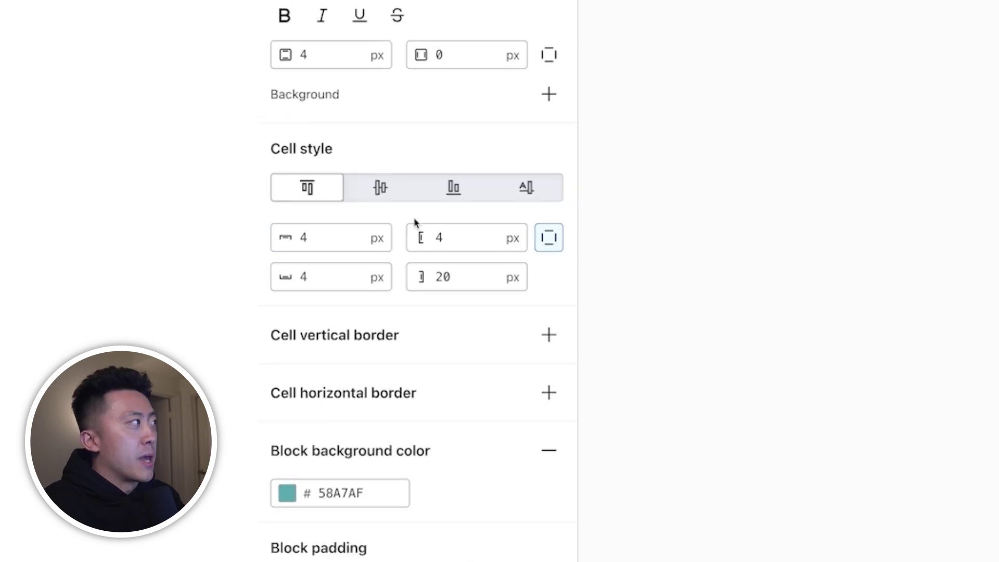
# Step: Open the cart table's vertical block padding for editing
pyautogui.scroll(10, 415, 223)
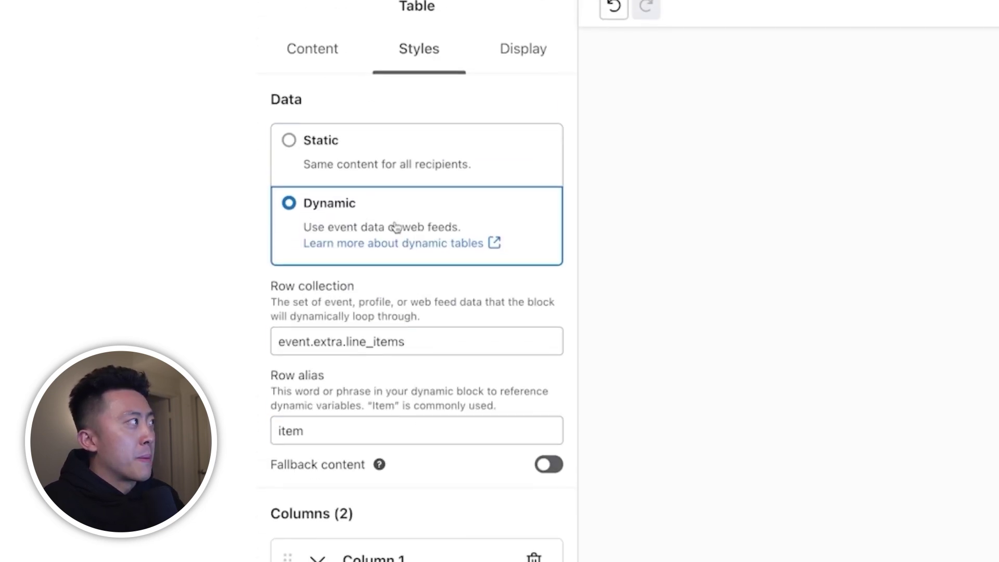
pyautogui.scroll(-15, 396, 359)
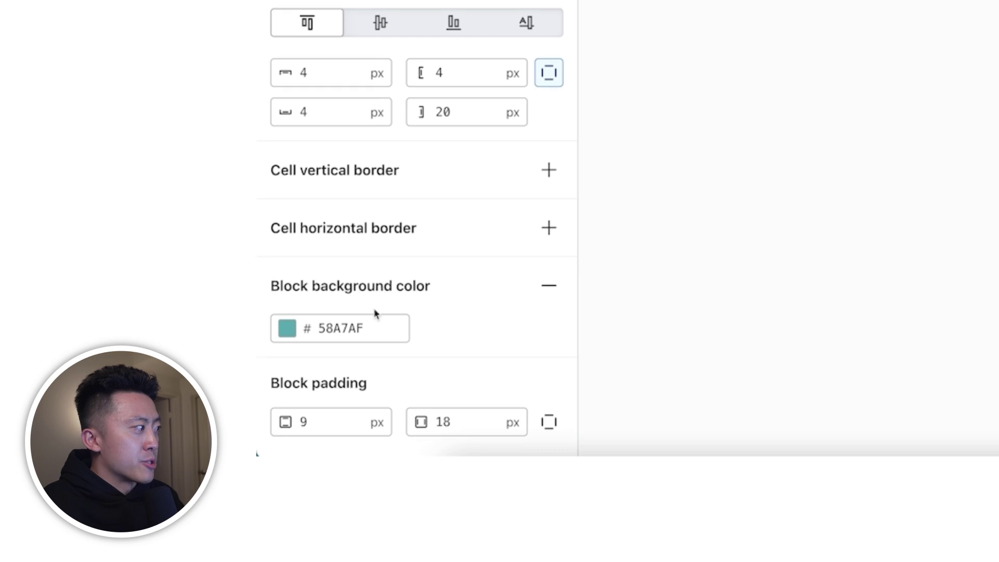
pyautogui.click(324, 399)
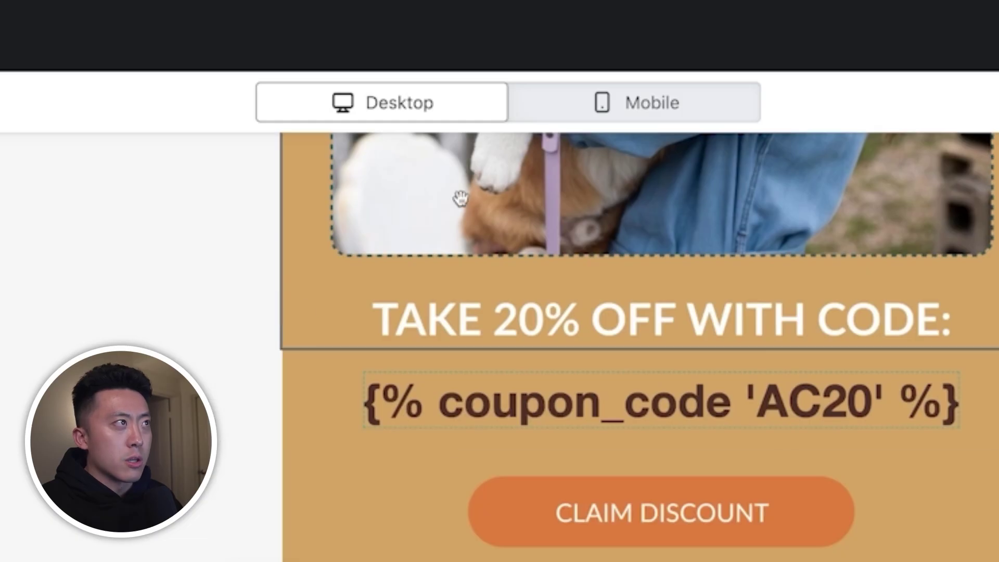
# Step: Check the email in mobile preview and restrict the Abandon Checkout Block to desktop display across all instances
pyautogui.click(570, 114)
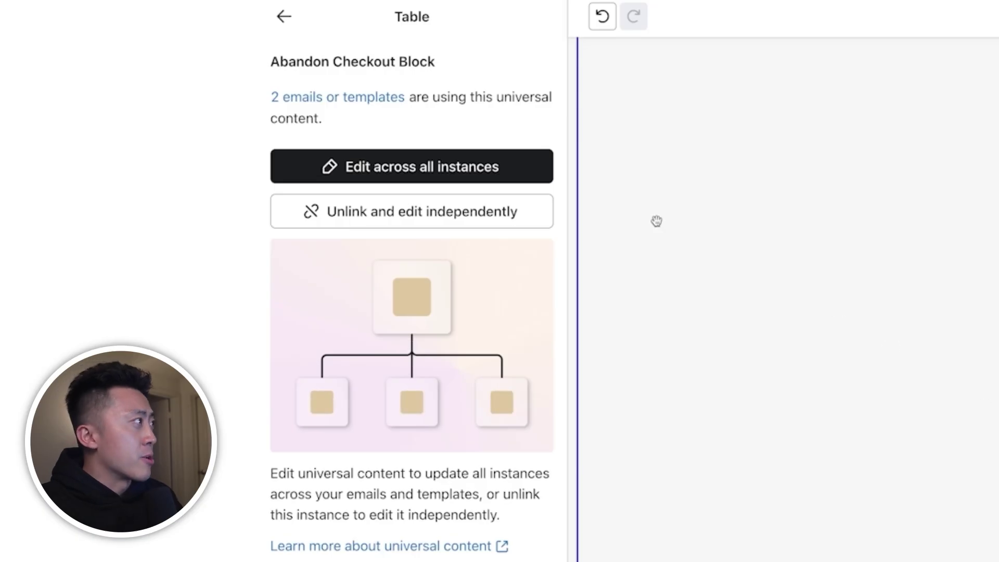
pyautogui.click(539, 167)
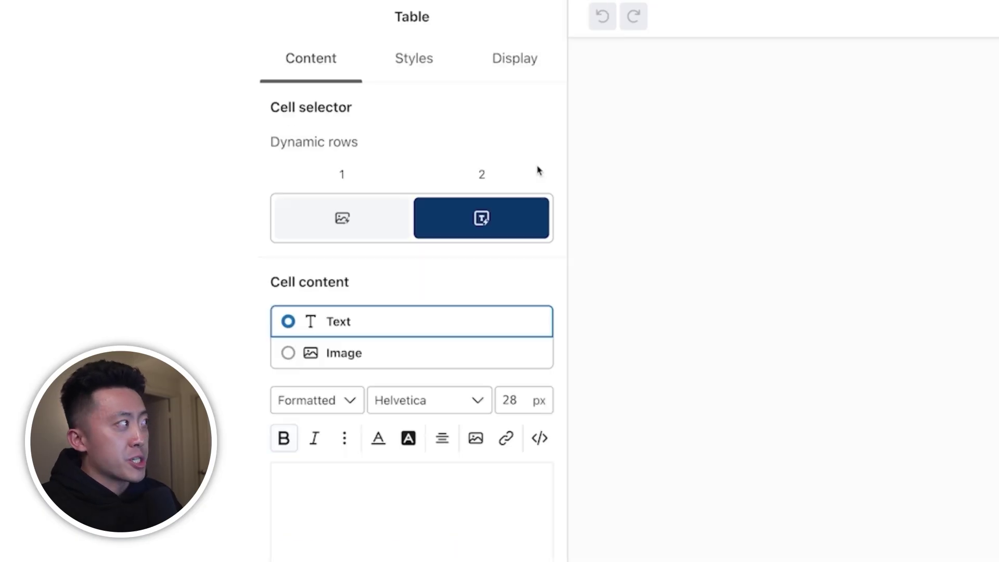
pyautogui.click(513, 73)
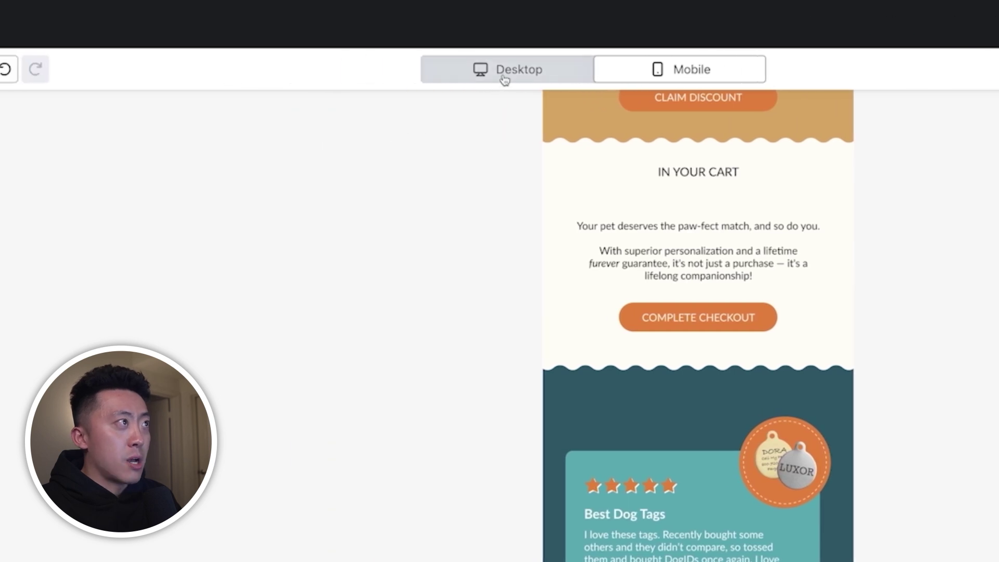
# Step: Return to the desktop preview, duplicate the Abandon Checkout Block and unlink the copy for independent editing
pyautogui.click(459, 76)
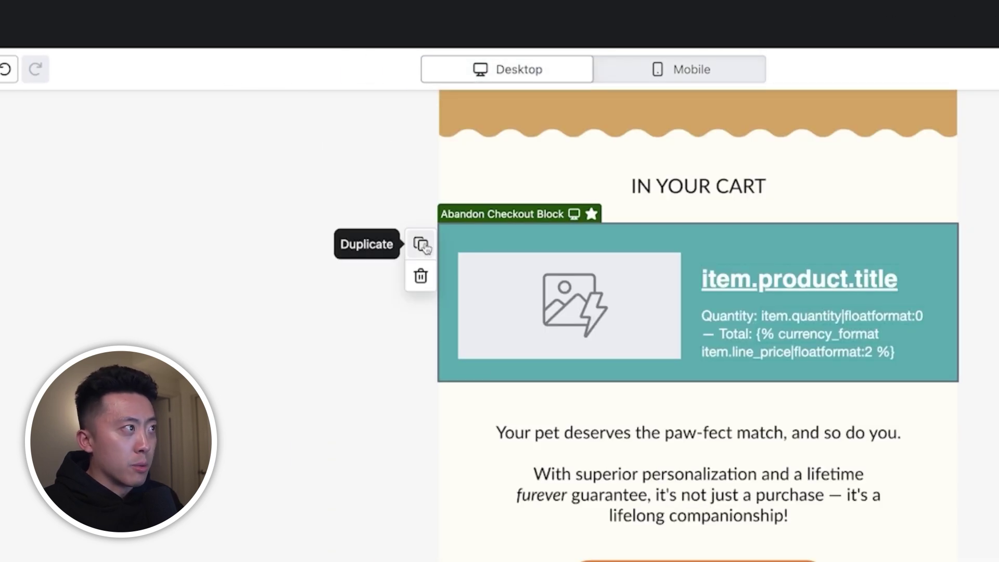
pyautogui.click(421, 244)
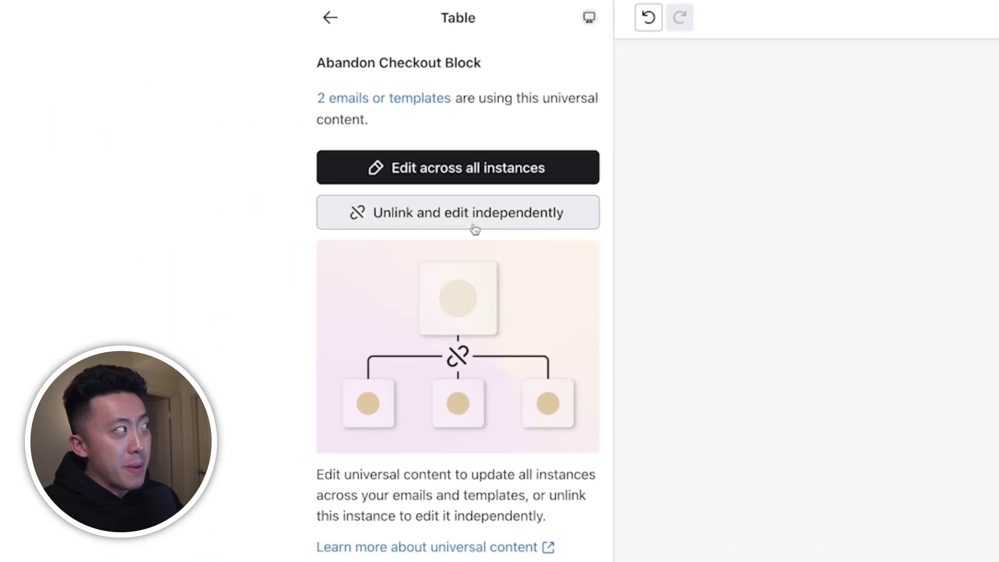
pyautogui.click(474, 227)
pyautogui.click(535, 221)
# Step: In the copied table's text cell, set the product title to 20 px and the quantity and total text to 14 px
pyautogui.doubleClick(413, 490)
pyautogui.tripleClick(413, 425)
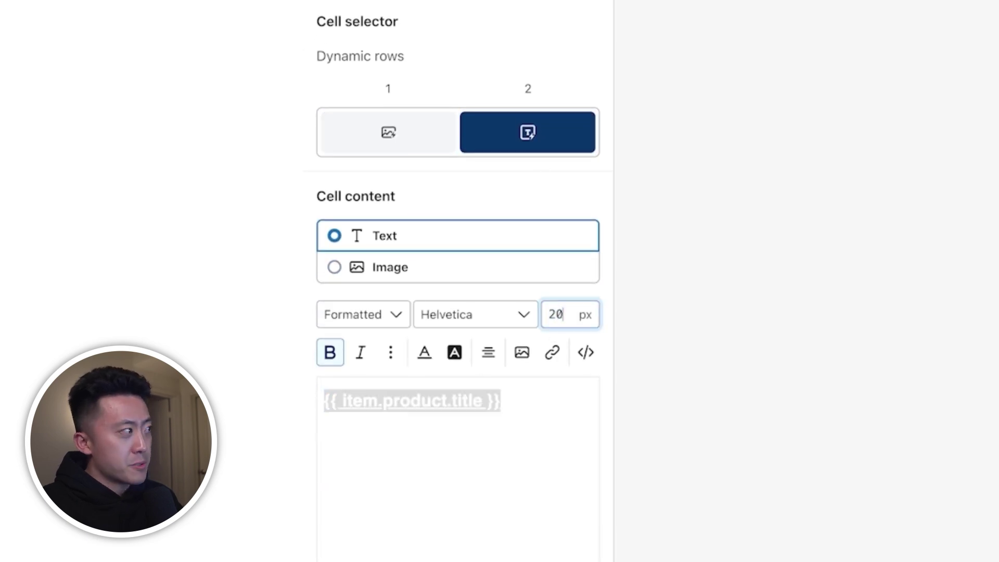
pyautogui.hotkey('ctrl', 'v')
pyautogui.doubleClick(555, 315)
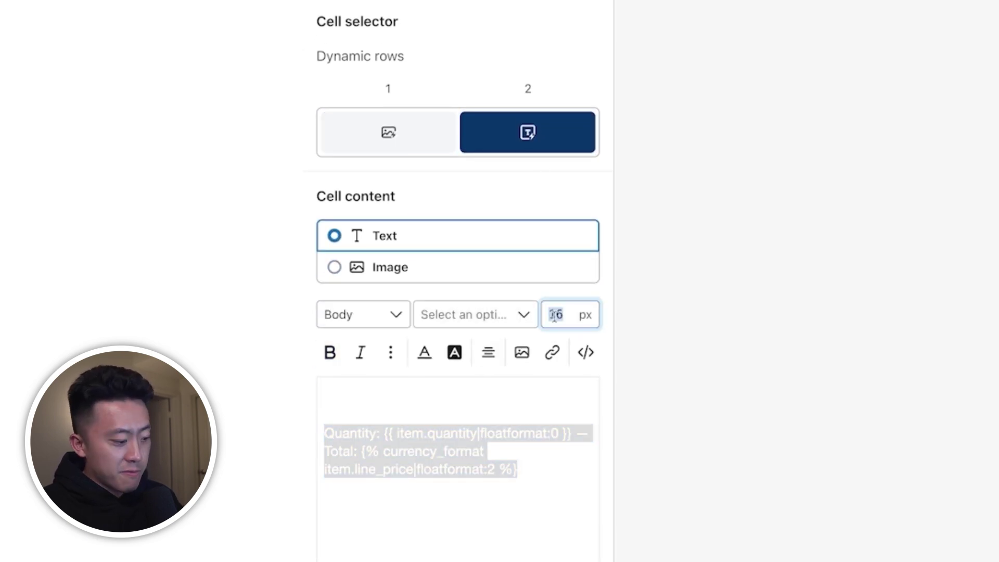
pyautogui.write('14')
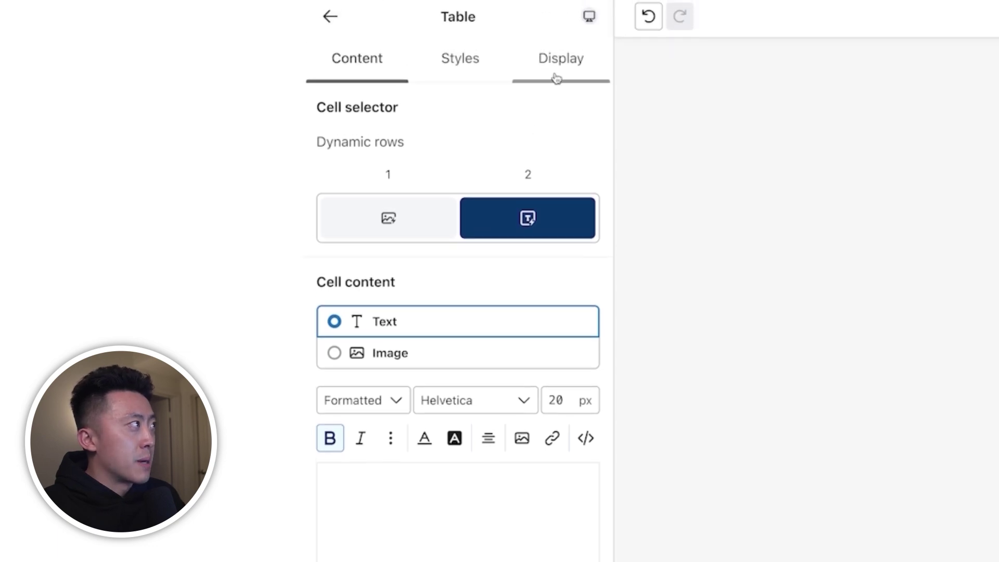
# Step: Restrict the copied table to mobile only and save it as universal content named "Abandon Checkout Block - Mobile"
pyautogui.click(558, 73)
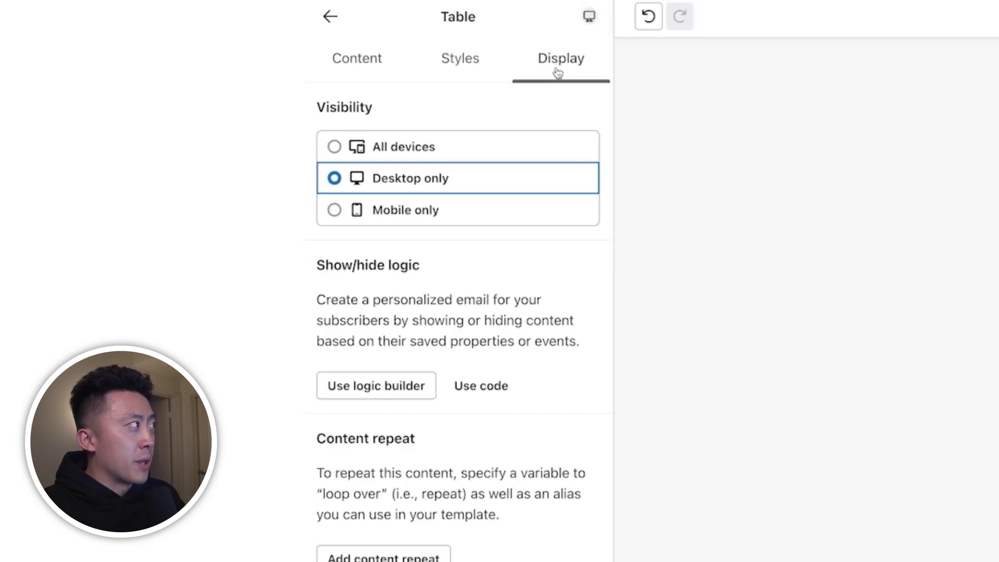
pyautogui.click(463, 222)
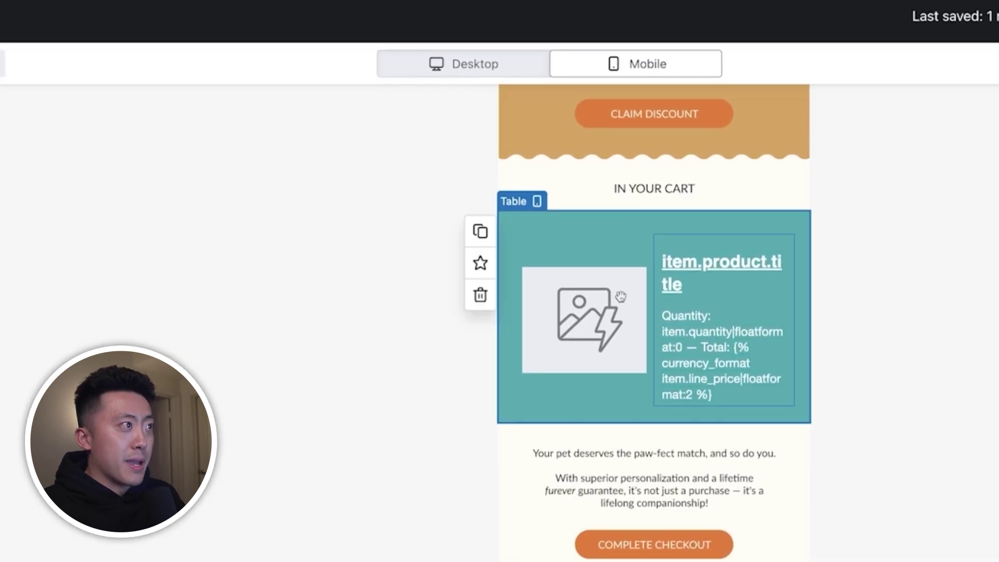
pyautogui.click(480, 263)
pyautogui.write('Abandon Checkout Block - Mobile')
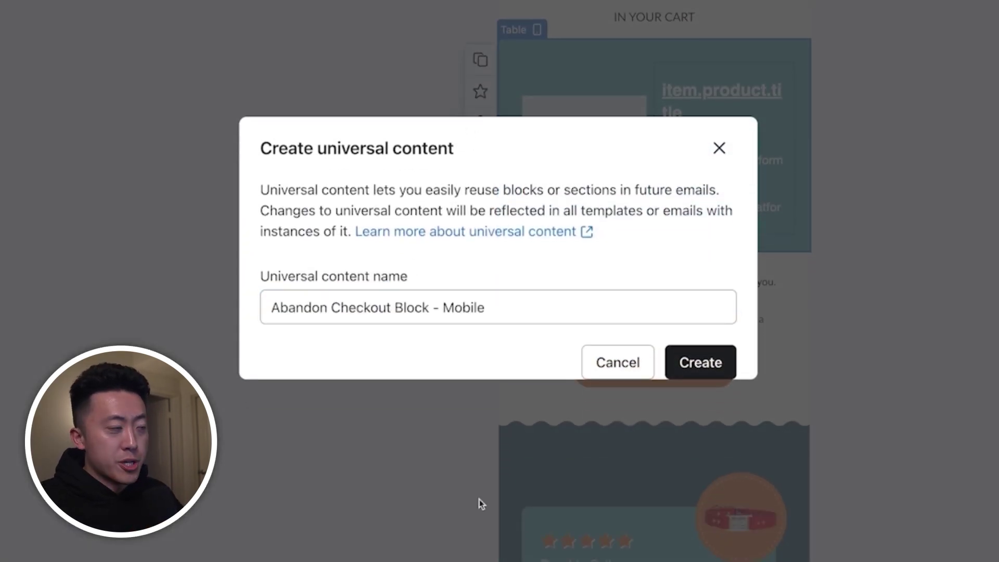
pyautogui.click(718, 363)
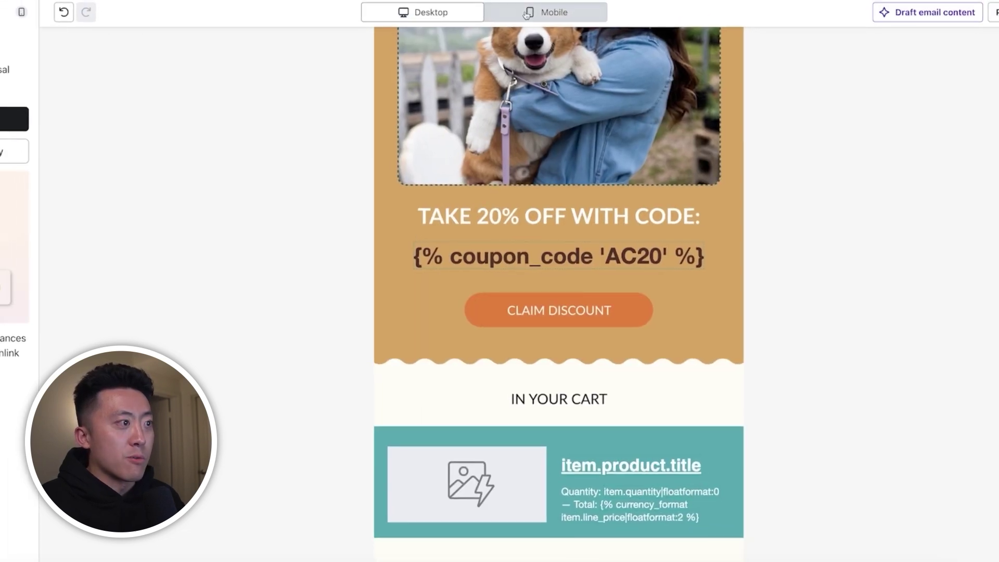
# Step: Compare the email's cart block in the desktop and mobile previews
pyautogui.click(527, 14)
pyautogui.click(458, 12)
pyautogui.click(532, 15)
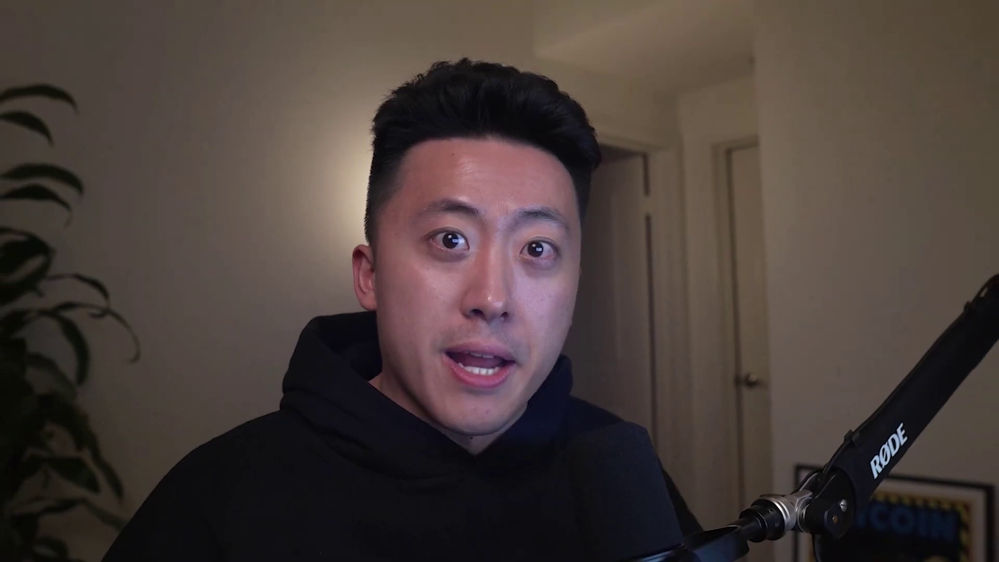
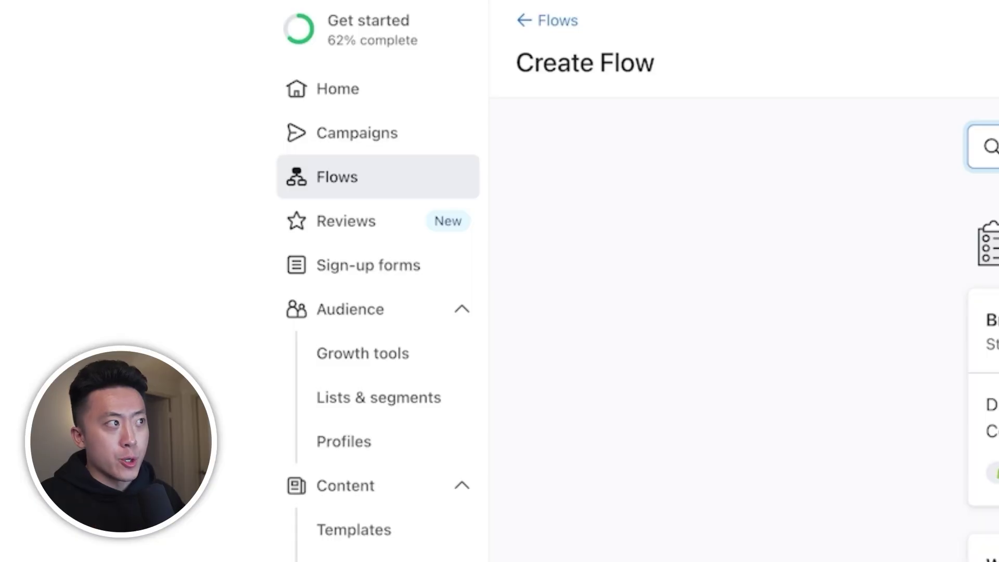
# Step: Search the flow templates for "abandon cart" and save the template email's product split block as universal content named "Abandon Cart Block"
pyautogui.write('abandon cart')
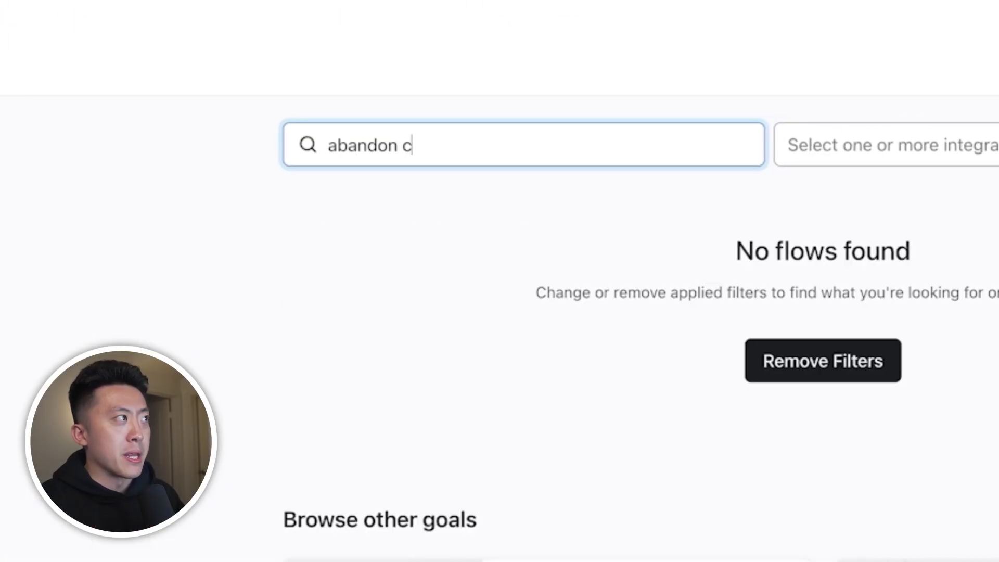
pyautogui.scroll(-10, 328, 253)
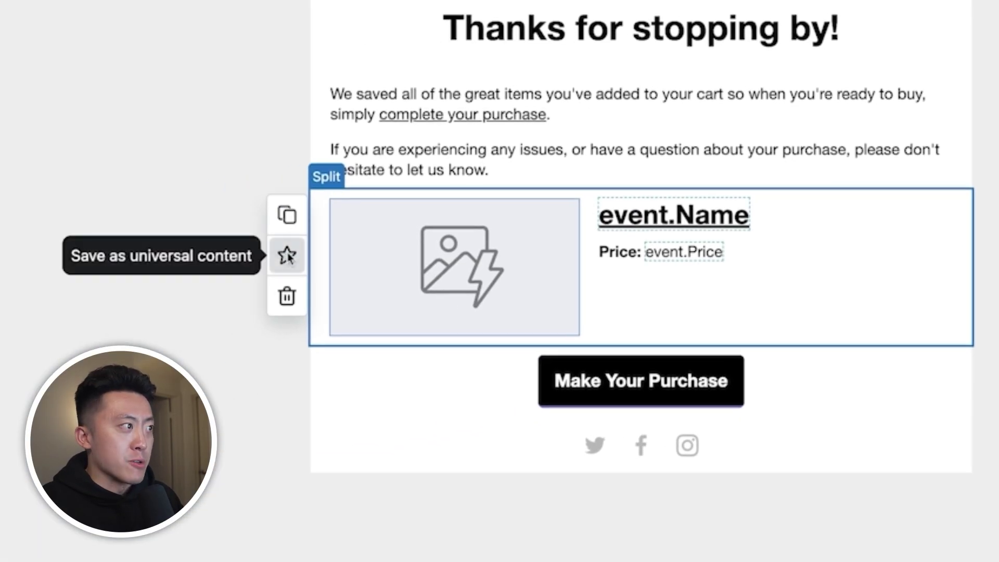
pyautogui.click(287, 255)
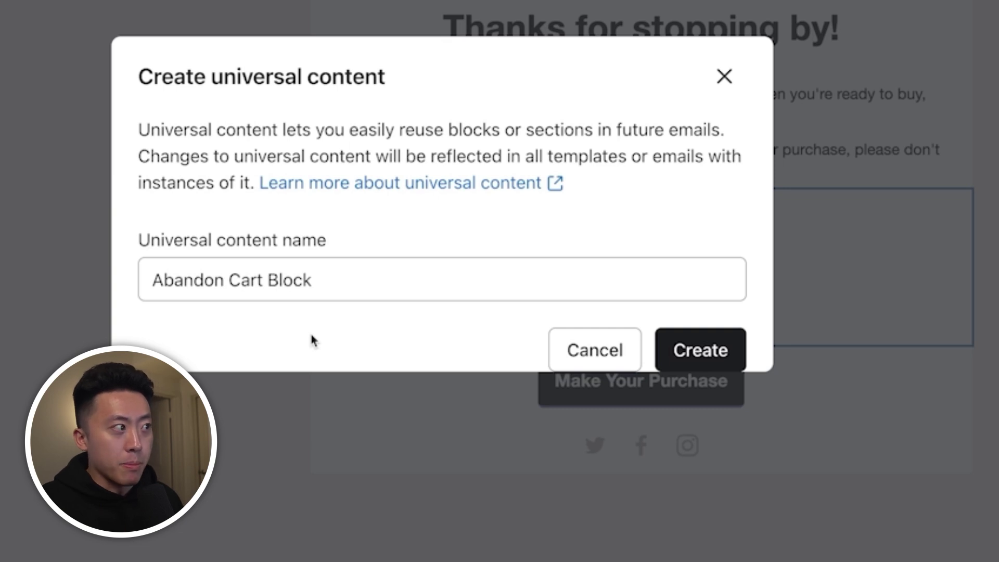
pyautogui.click(718, 353)
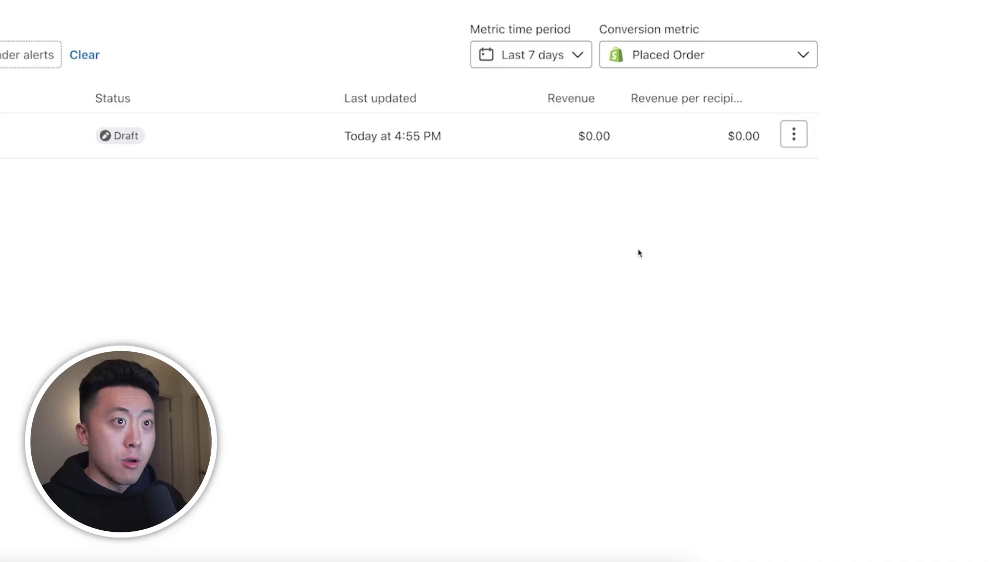
# Step: Clone the draft checkout flow with Added to Cart as the new flow's trigger
pyautogui.click(792, 141)
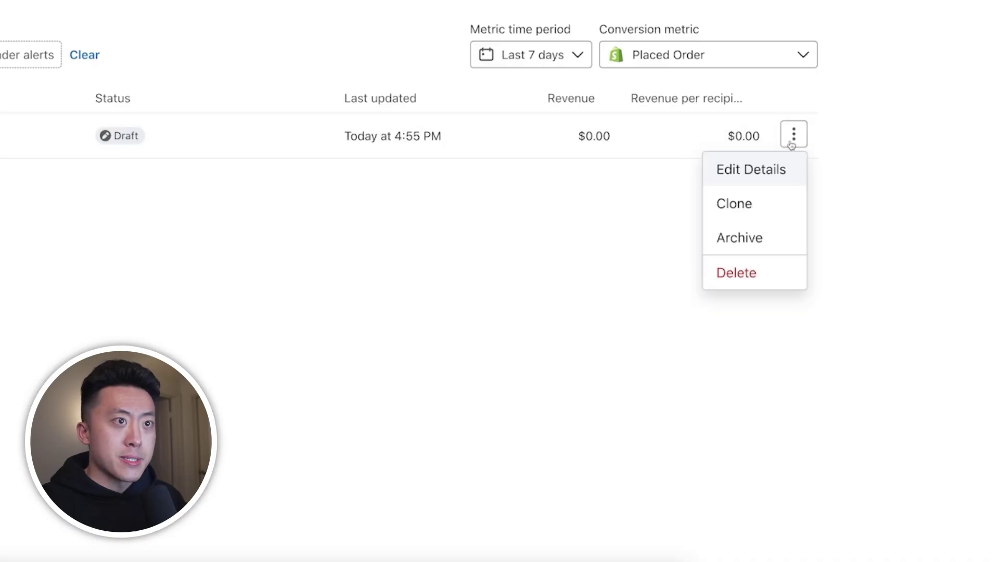
pyautogui.click(770, 217)
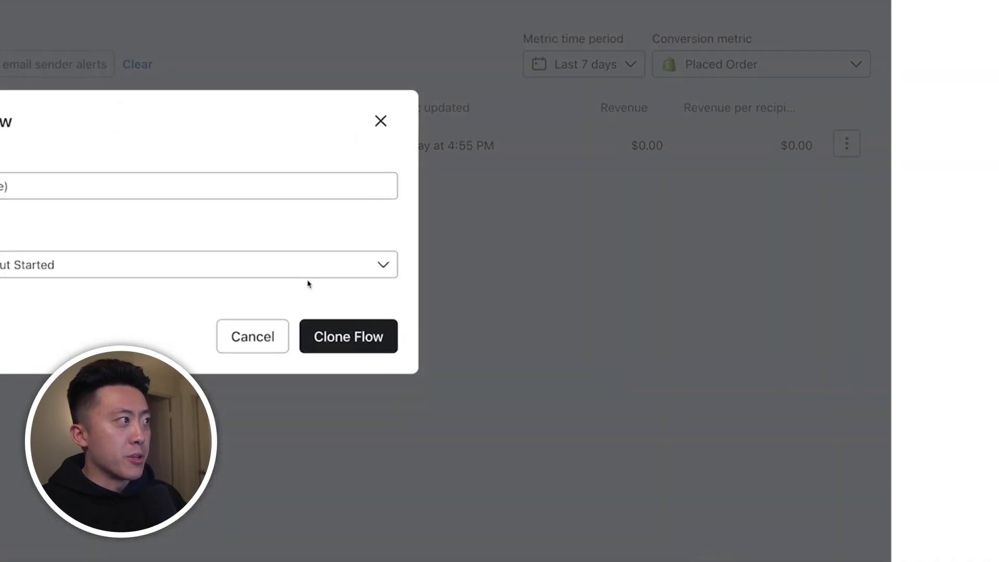
pyautogui.click(316, 326)
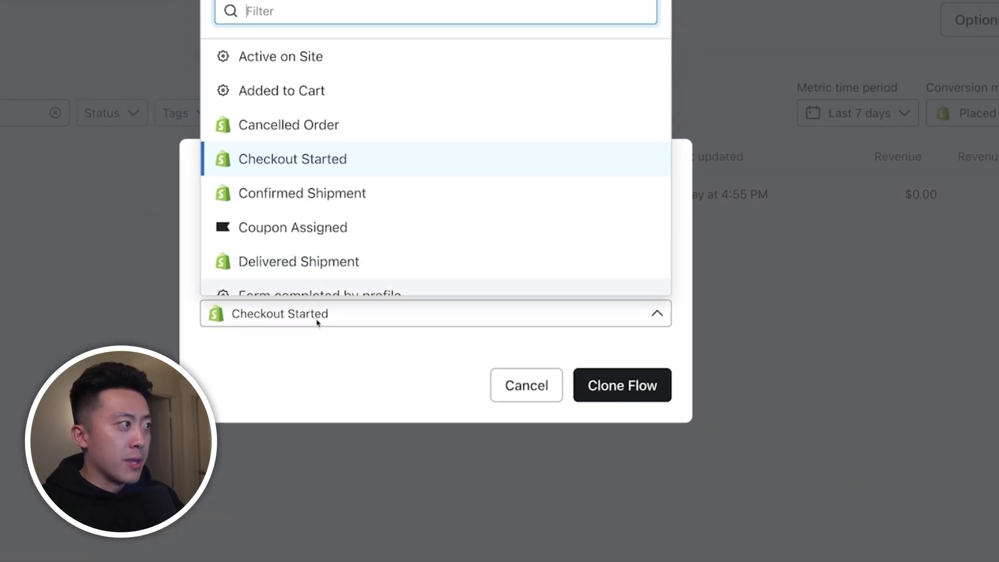
pyautogui.click(334, 328)
pyautogui.click(334, 328)
pyautogui.click(331, 95)
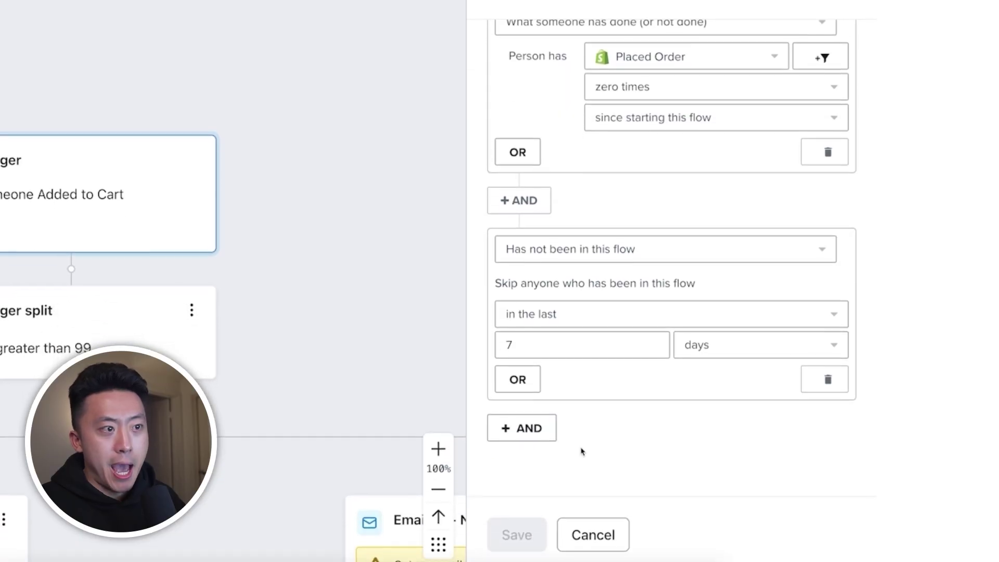
# Step: Add a trigger filter requiring Checkout Started zero times, choose its time range, and save the flow filters
pyautogui.click(549, 431)
pyautogui.click(562, 476)
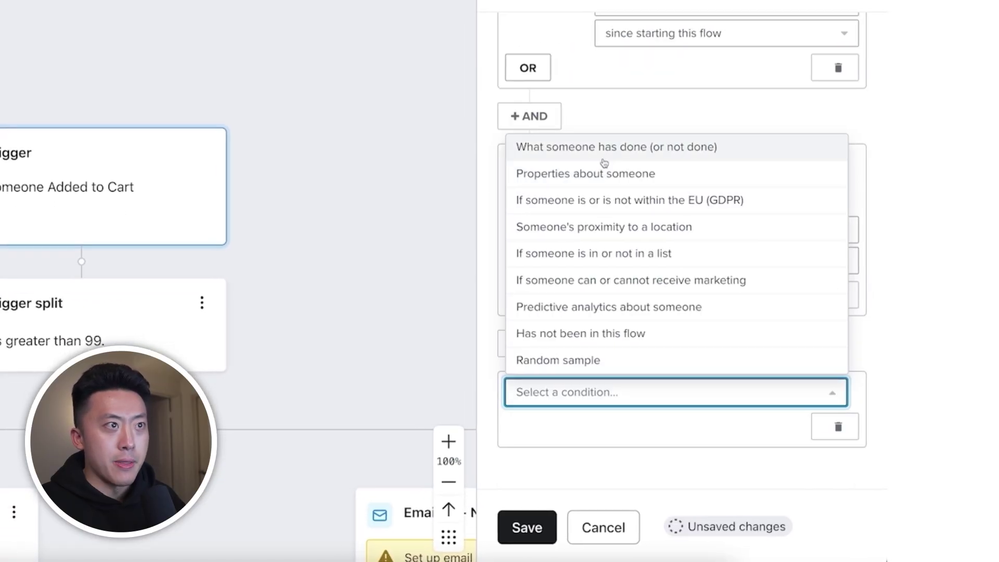
pyautogui.click(659, 159)
pyautogui.scroll(-4, 709, 350)
pyautogui.click(735, 245)
pyautogui.click(769, 357)
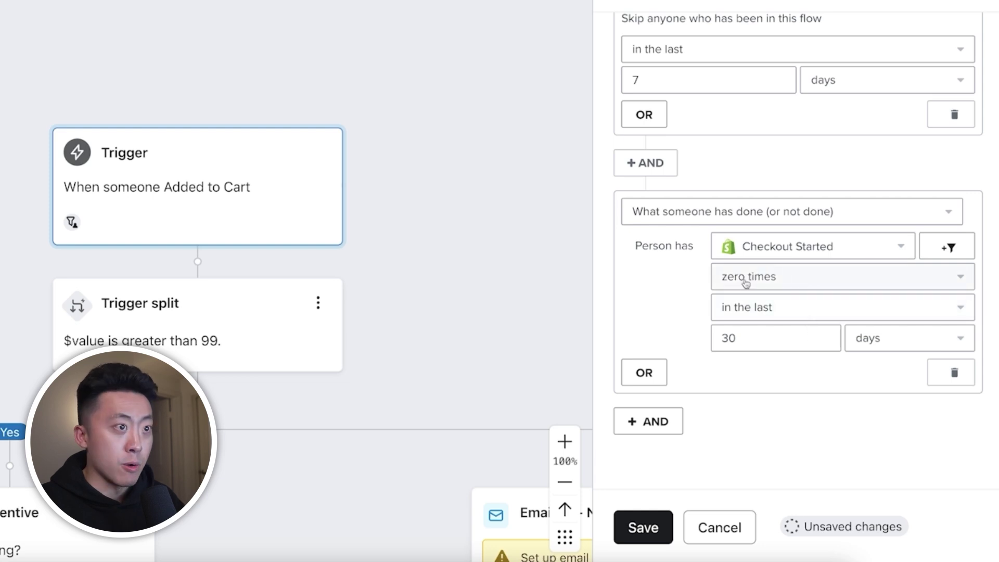
pyautogui.click(728, 308)
pyautogui.click(769, 387)
pyautogui.click(641, 528)
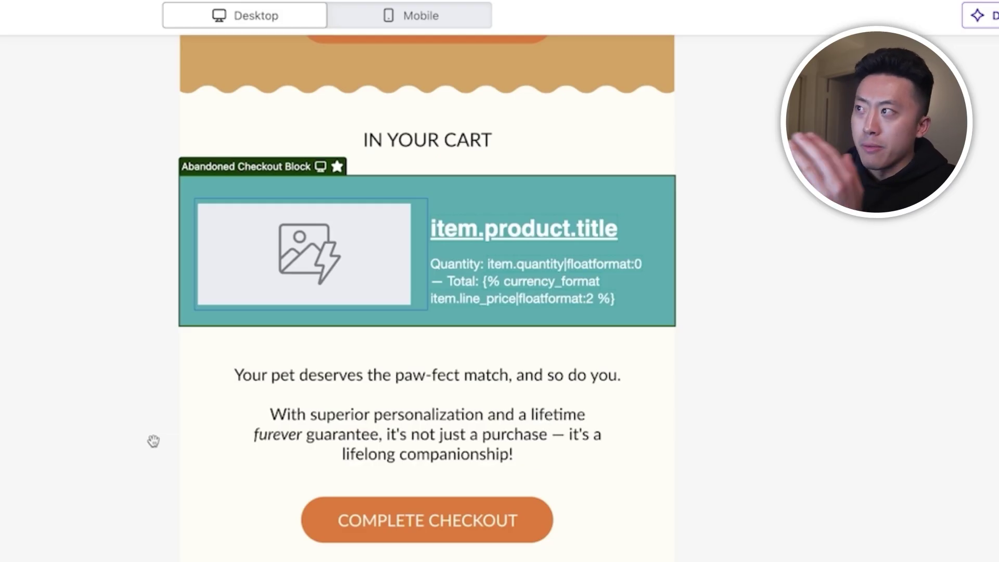
# Step: Replace the Abandoned Checkout Block under the IN YOUR CART heading with the universal Abandoned Cart Block
pyautogui.moveTo(295, 245)
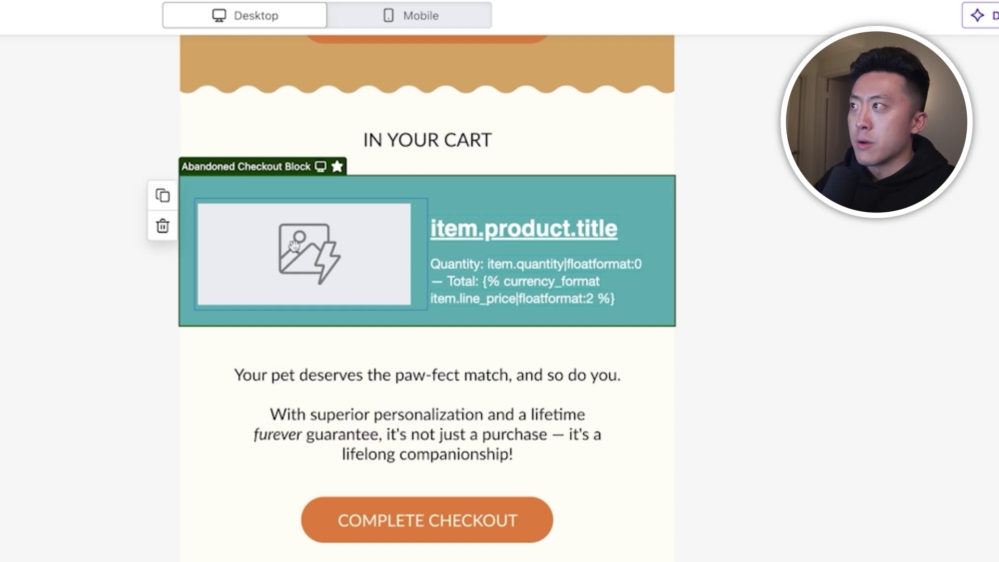
pyautogui.click(165, 229)
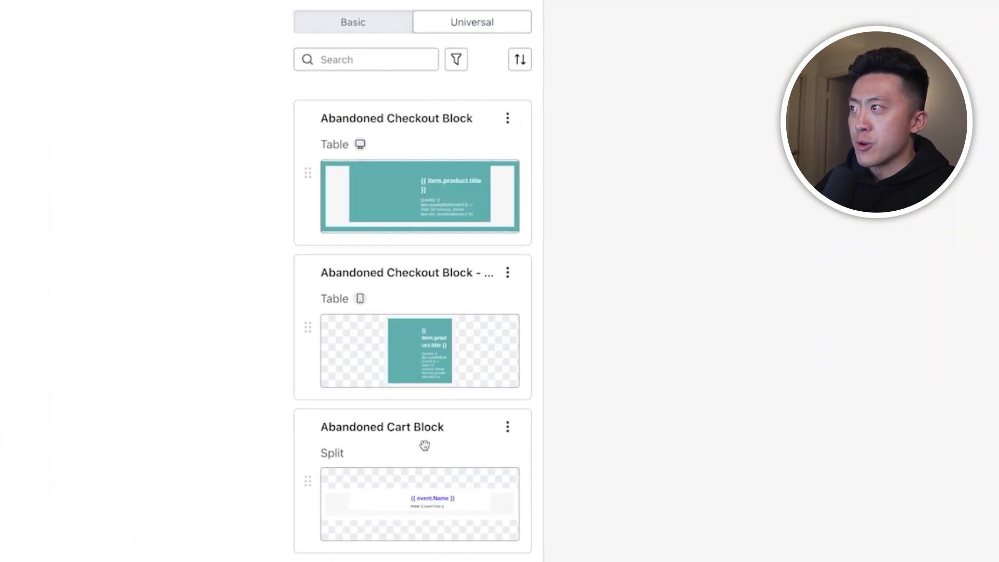
pyautogui.moveTo(424, 446); pyautogui.dragTo(415, 208)
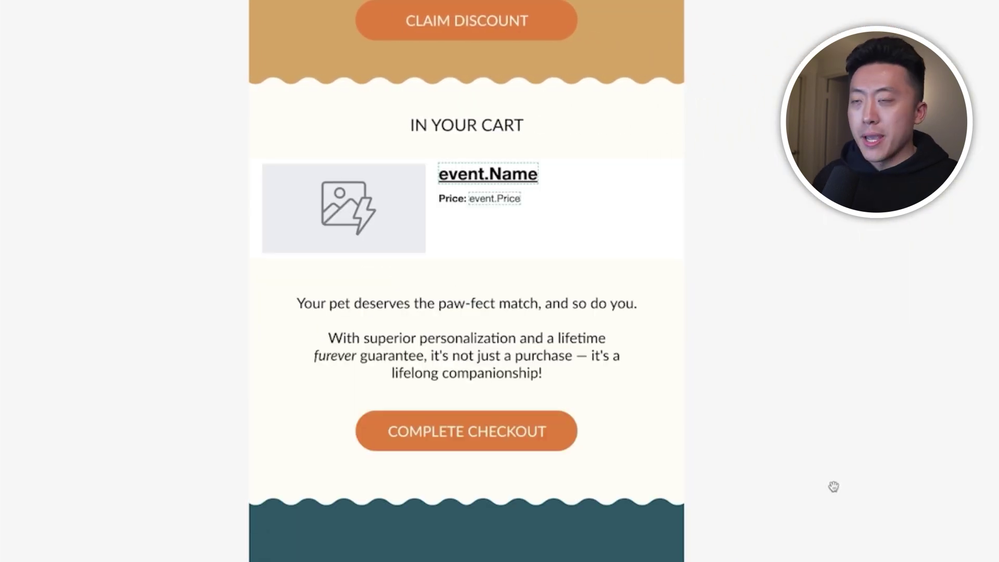